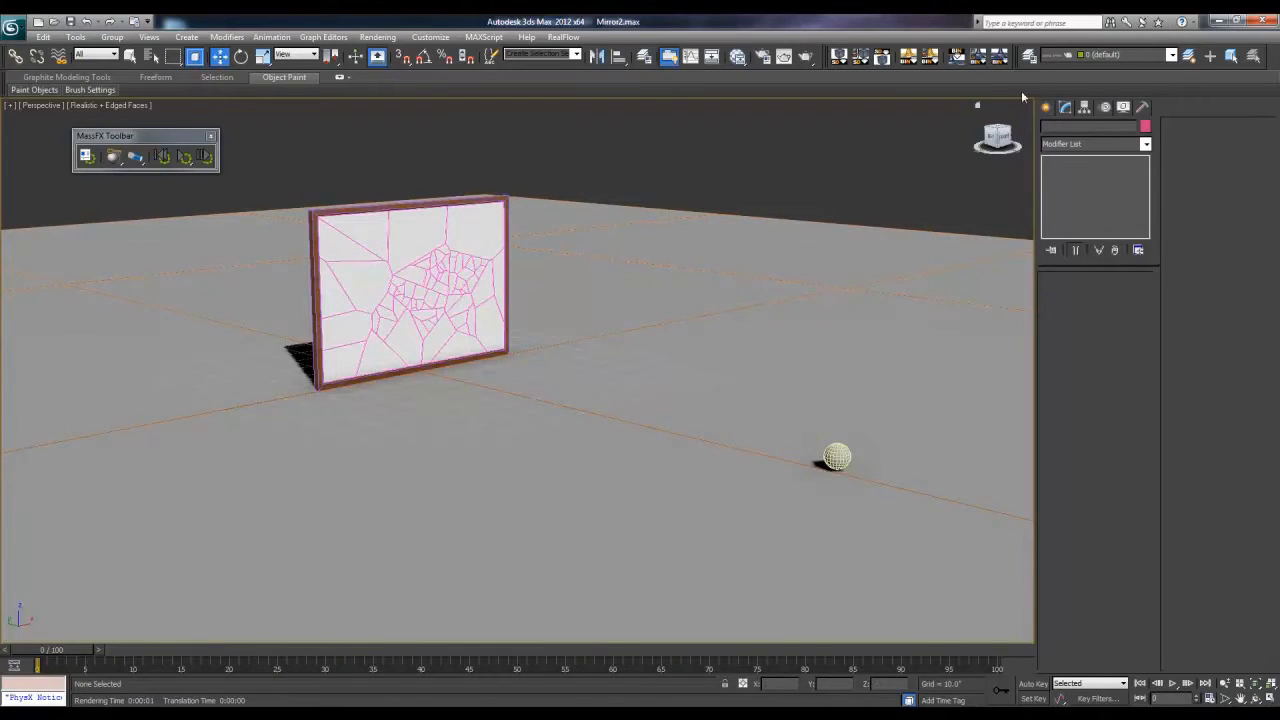
Step: Start creating a Daylight system from the Create panel's Systems category
click(1049, 107)
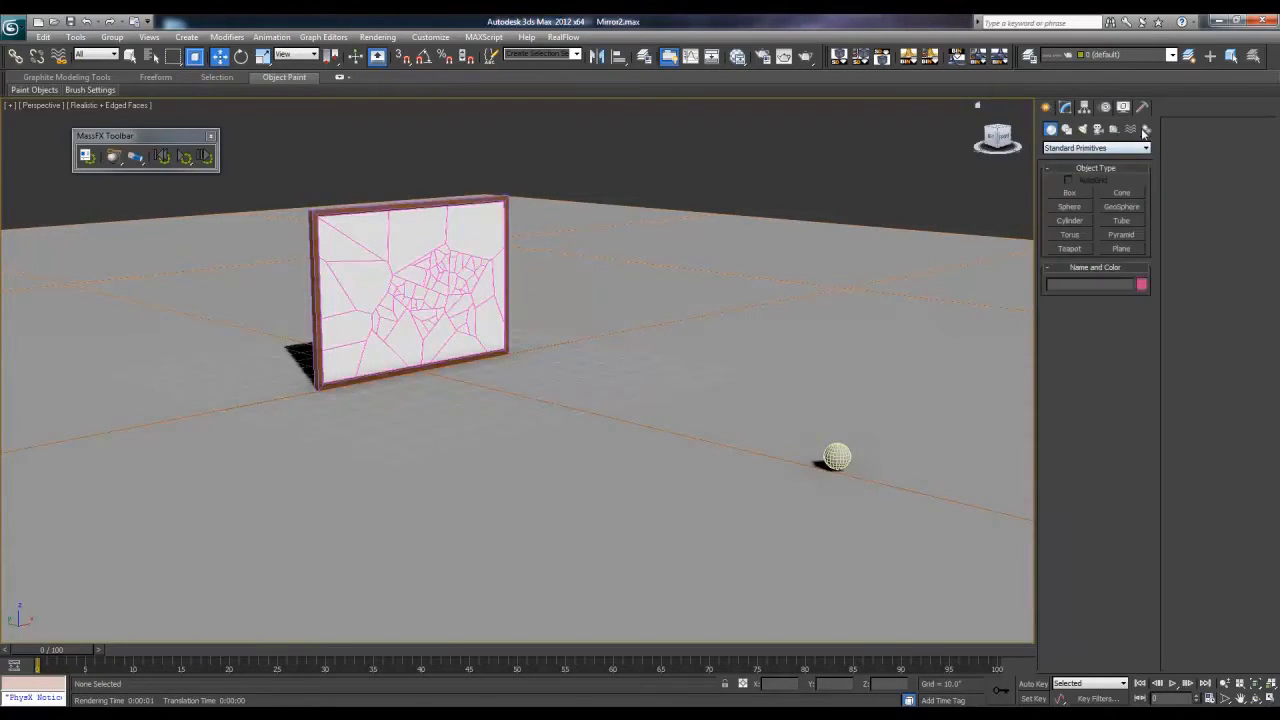
click(1146, 130)
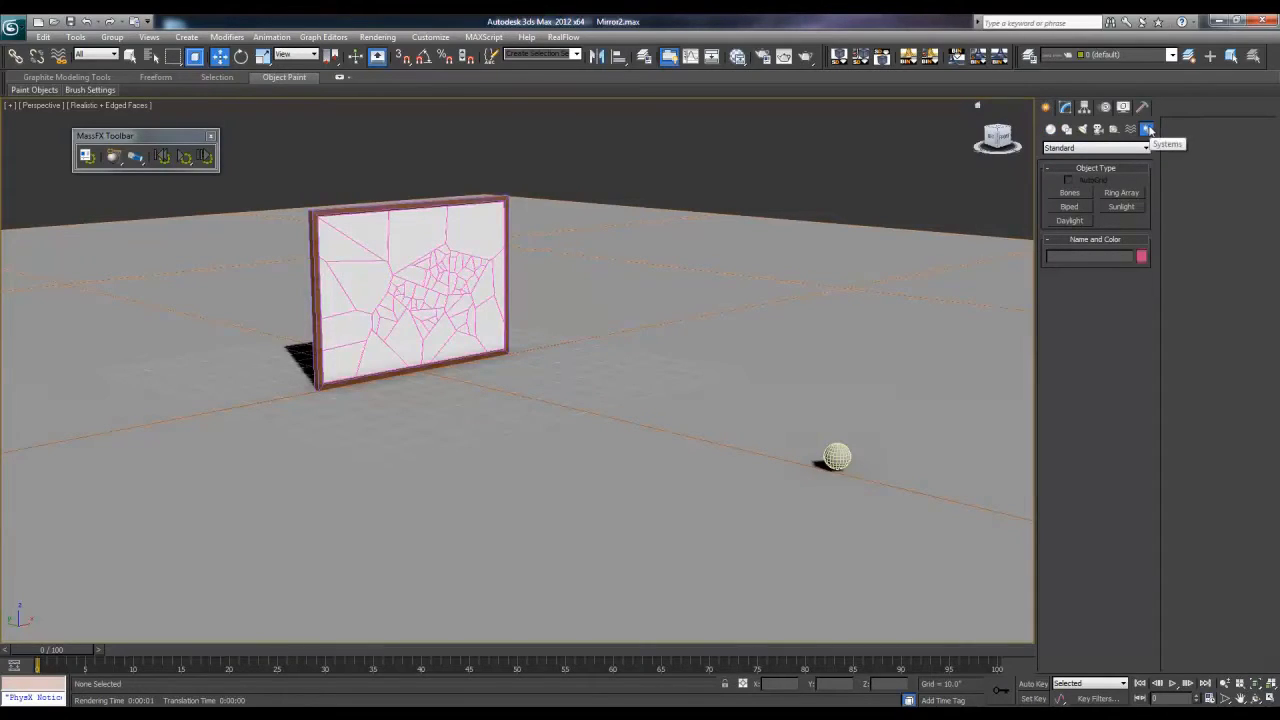
click(1070, 220)
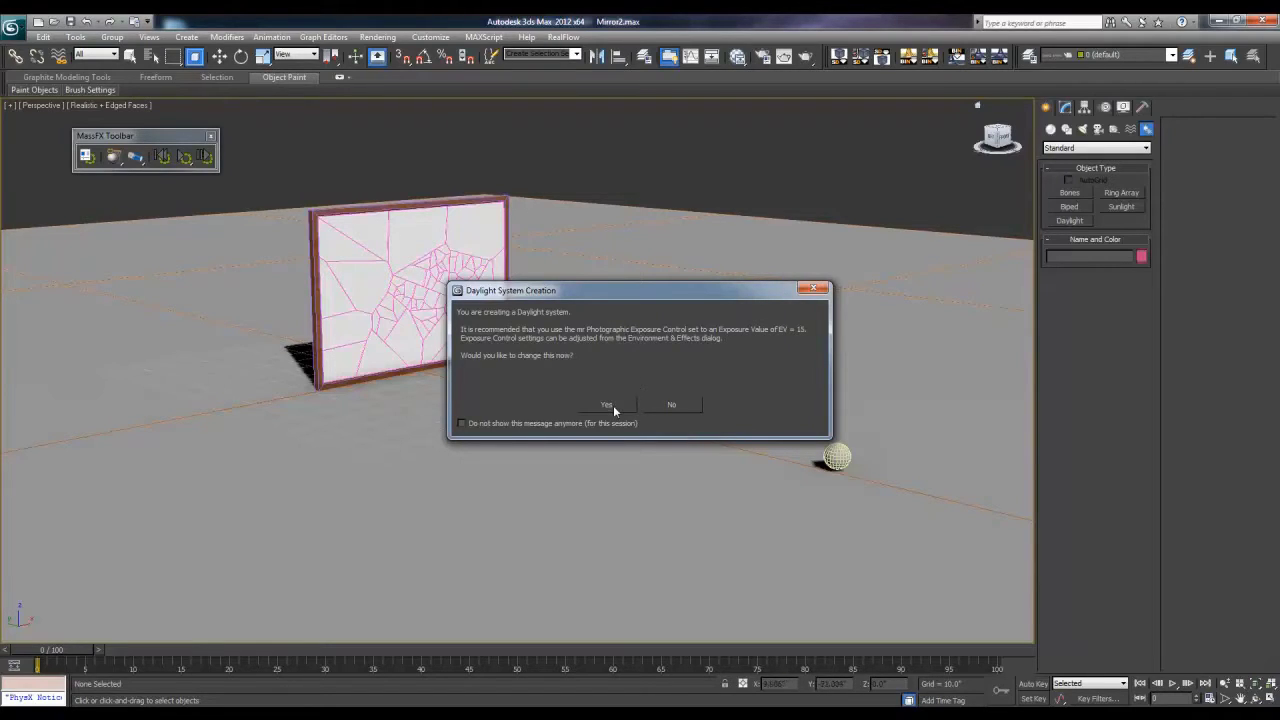
Step: Accept mr Photographic Exposure Control at EV 15, then place Daylight001's compass and sun beside the mirror
click(608, 405)
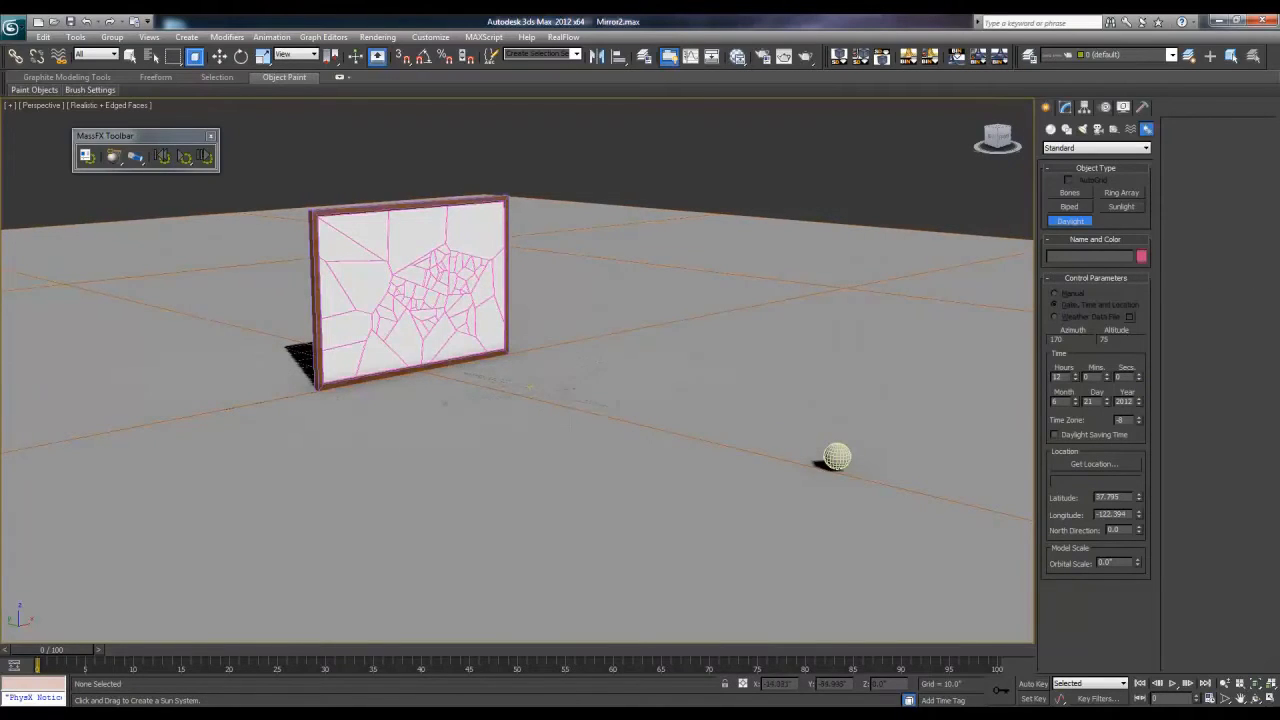
drag(548, 353, 560, 345)
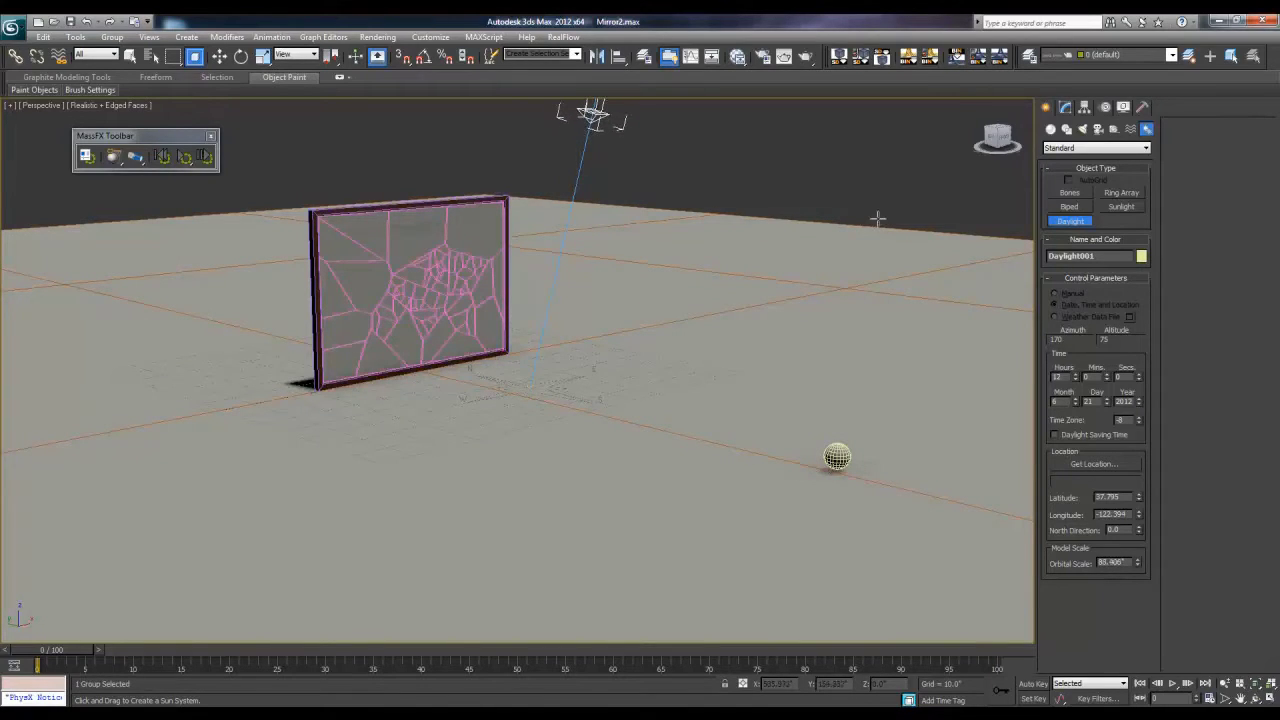
click(619, 127)
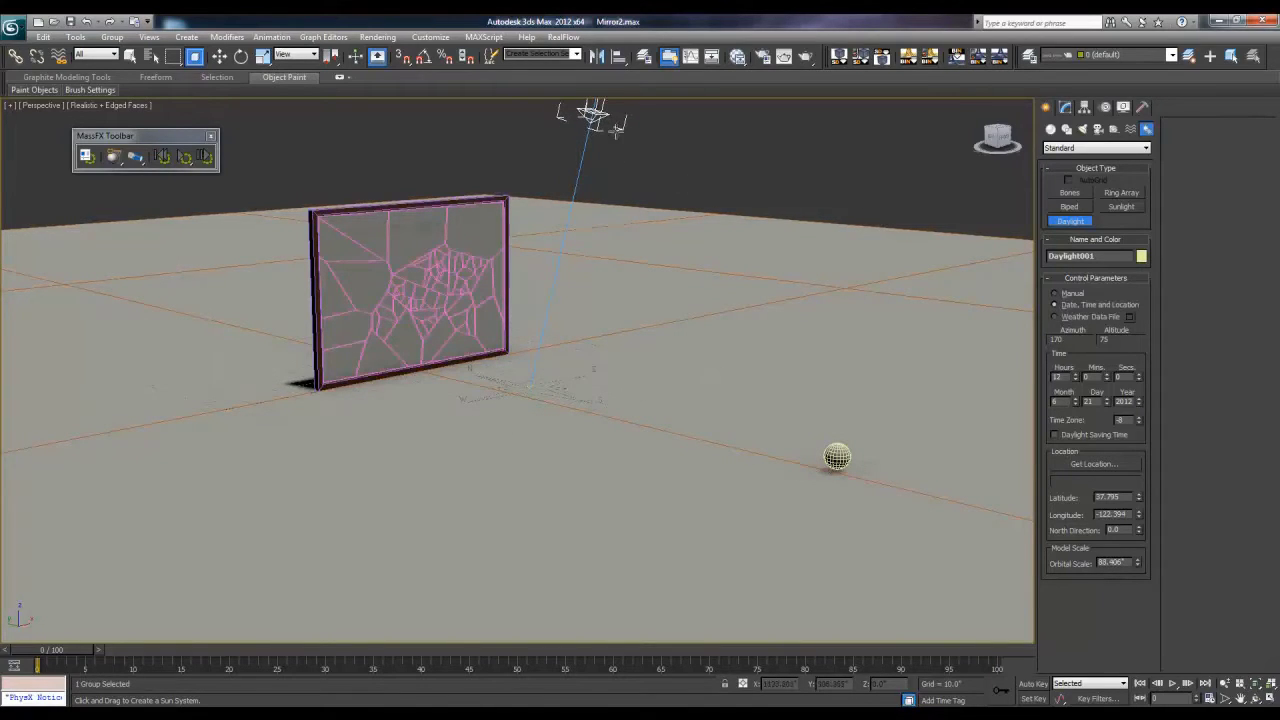
Step: Switch Daylight001 to mr Sun and mr Sky, accepting the mr Physical Sky environment map
click(1065, 106)
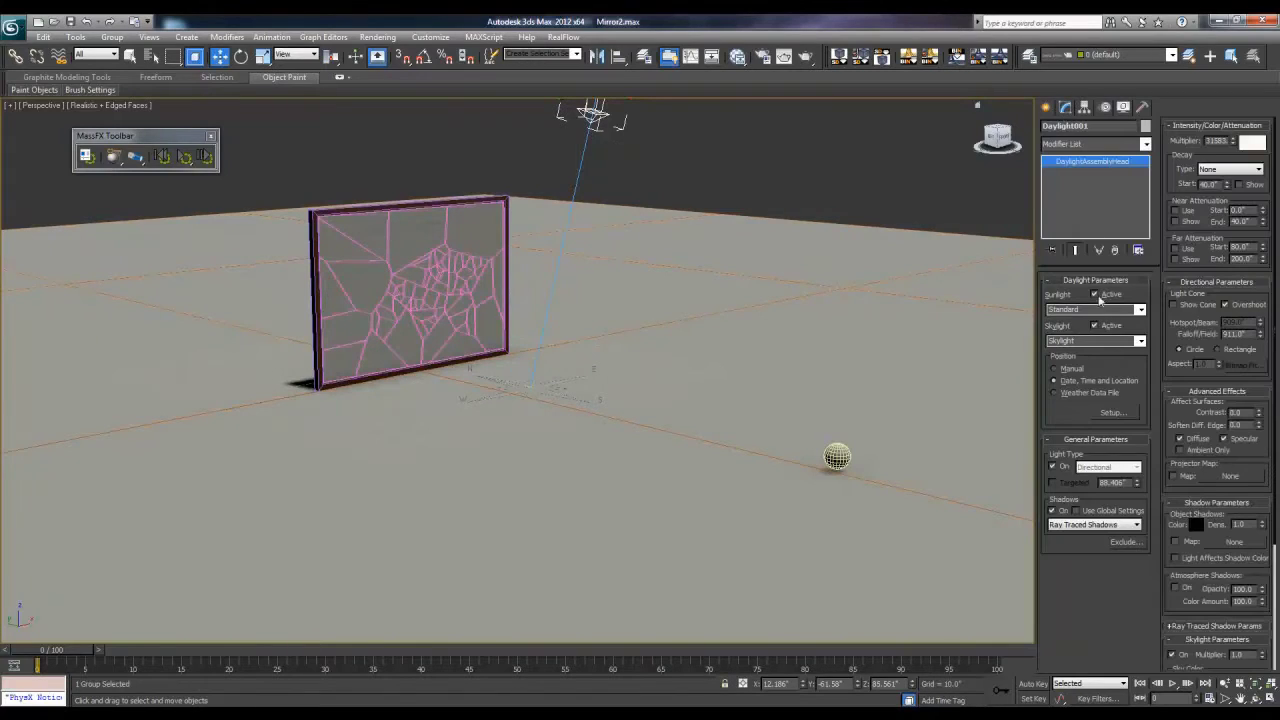
click(1140, 309)
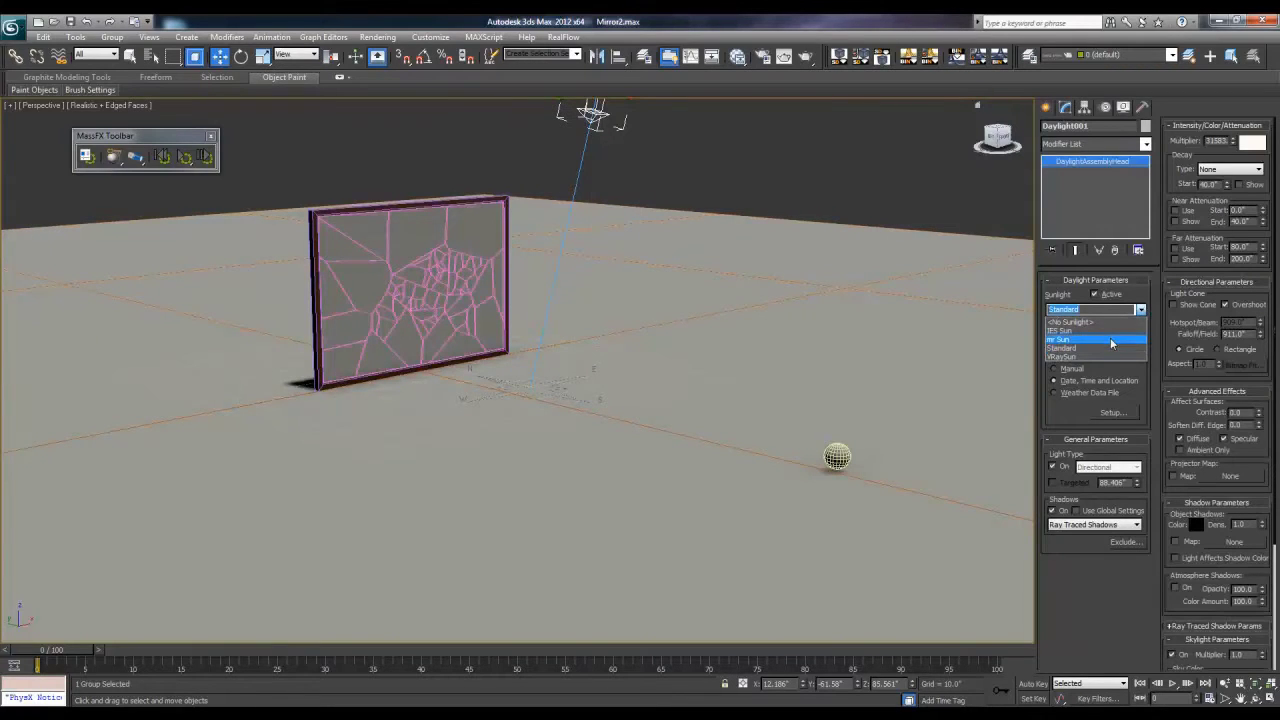
click(1110, 337)
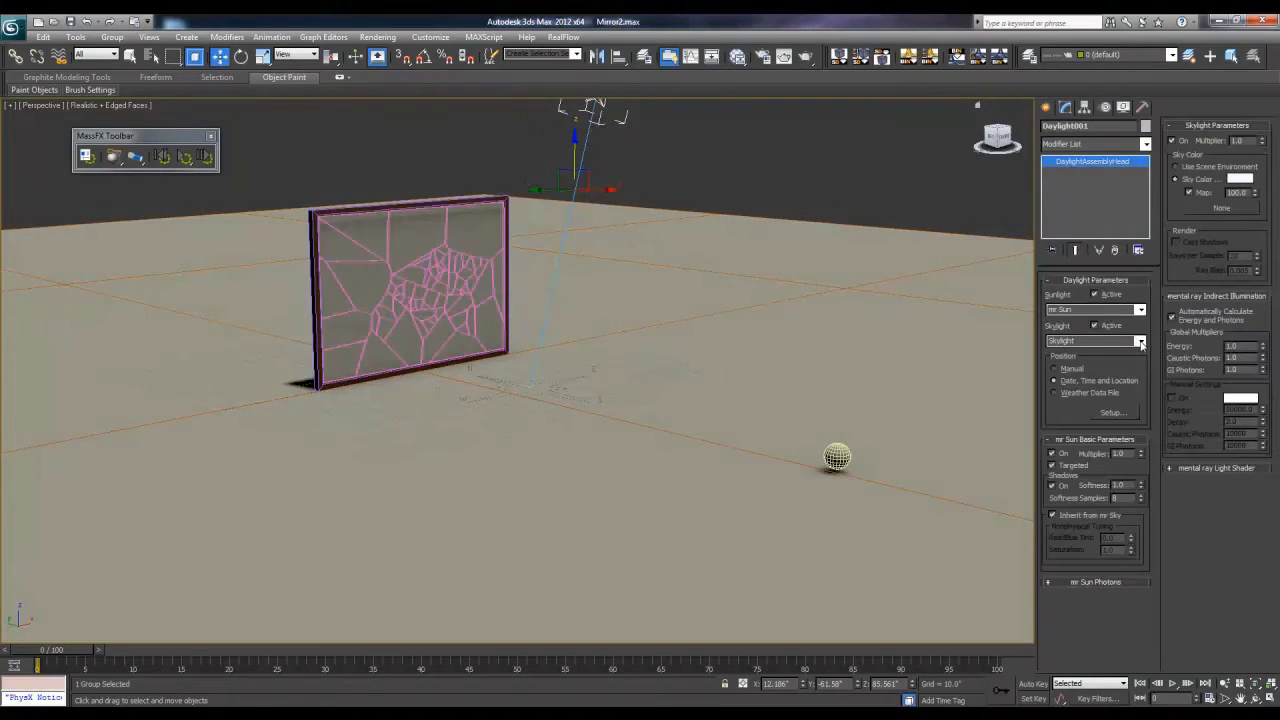
click(1140, 341)
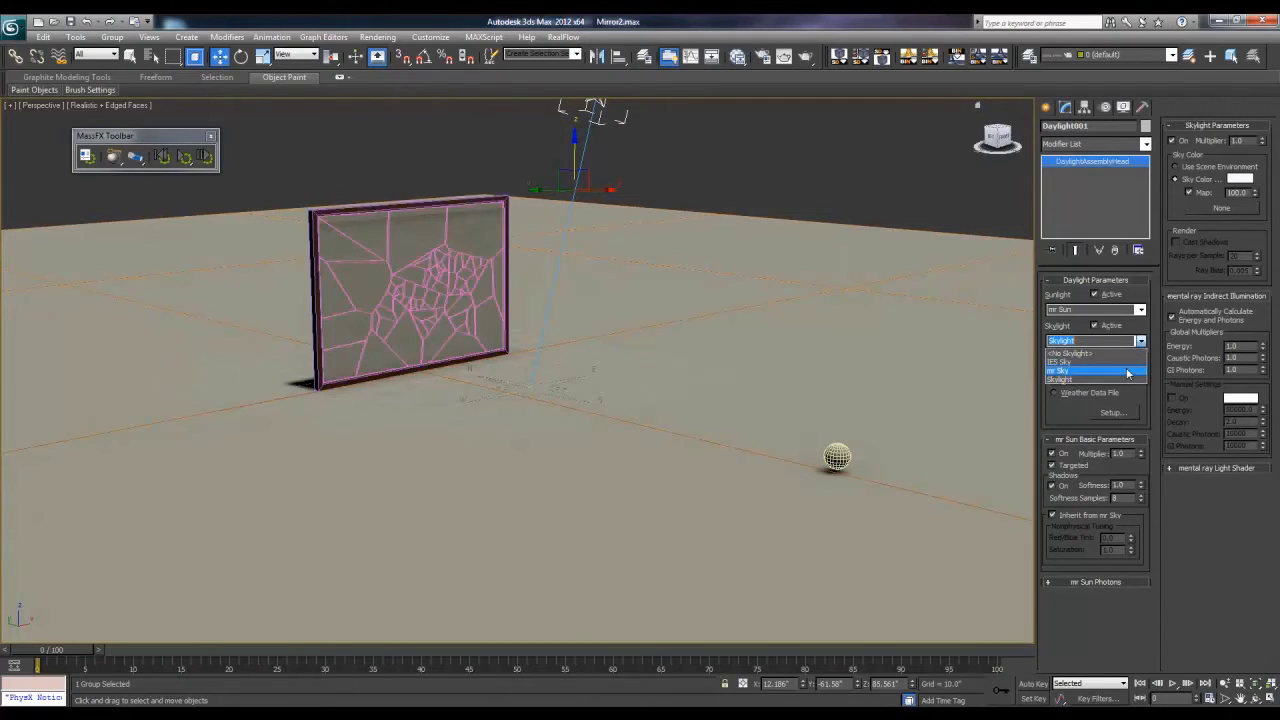
click(1128, 372)
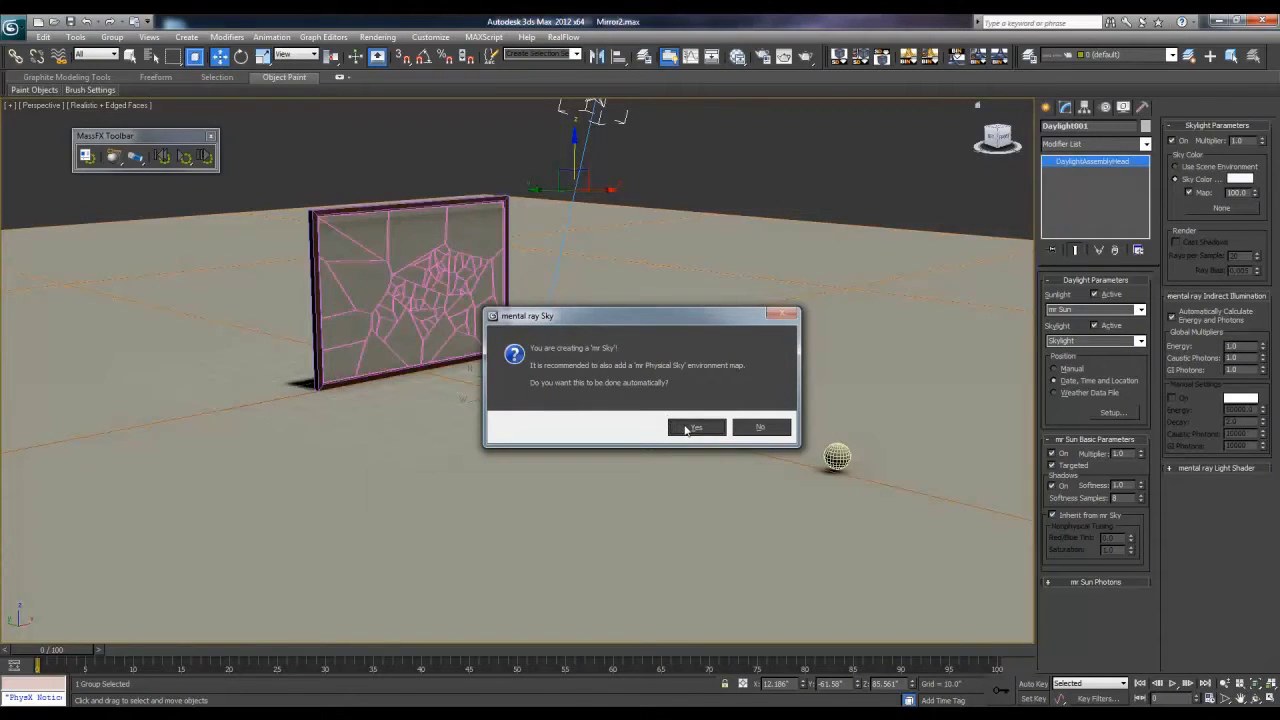
click(690, 427)
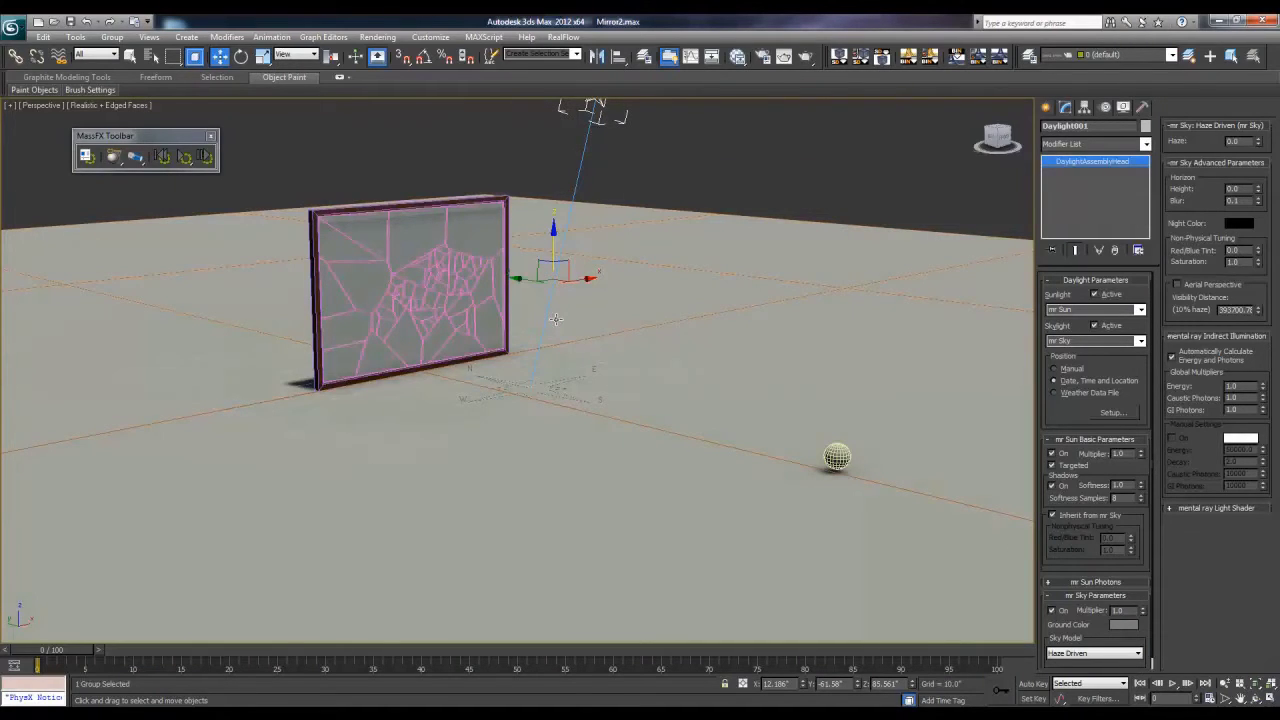
key(8)
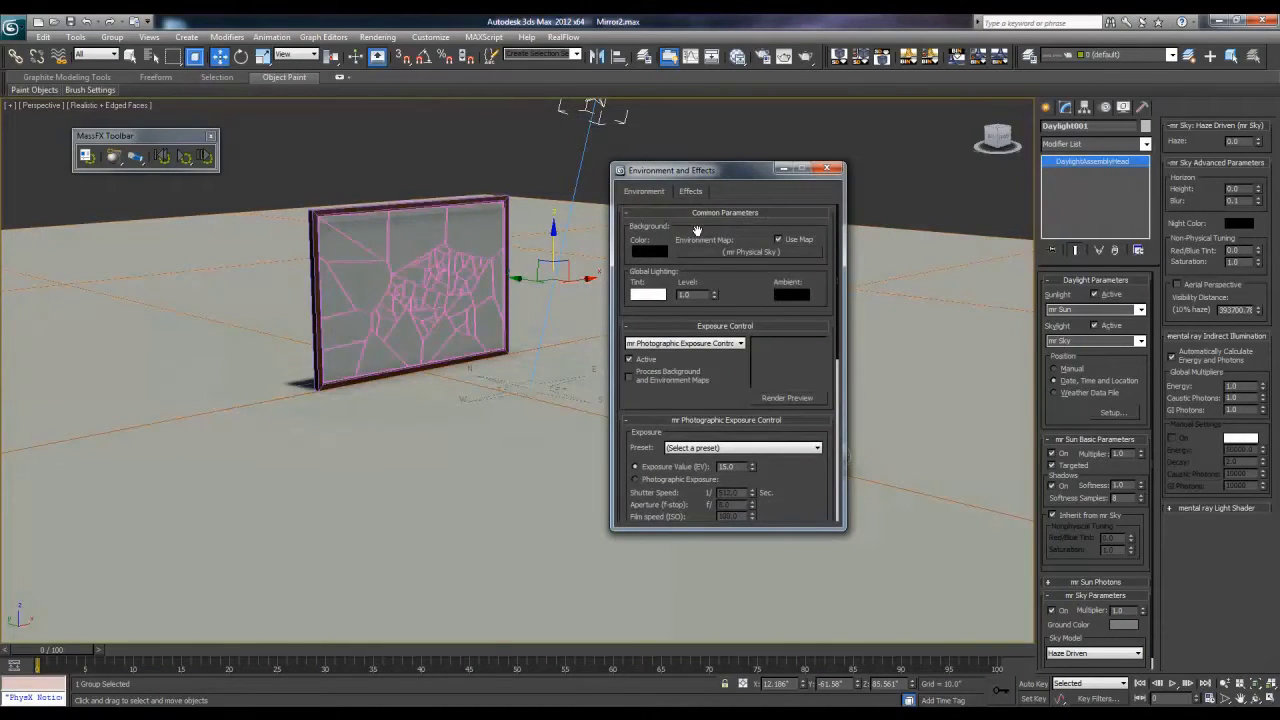
click(390, 38)
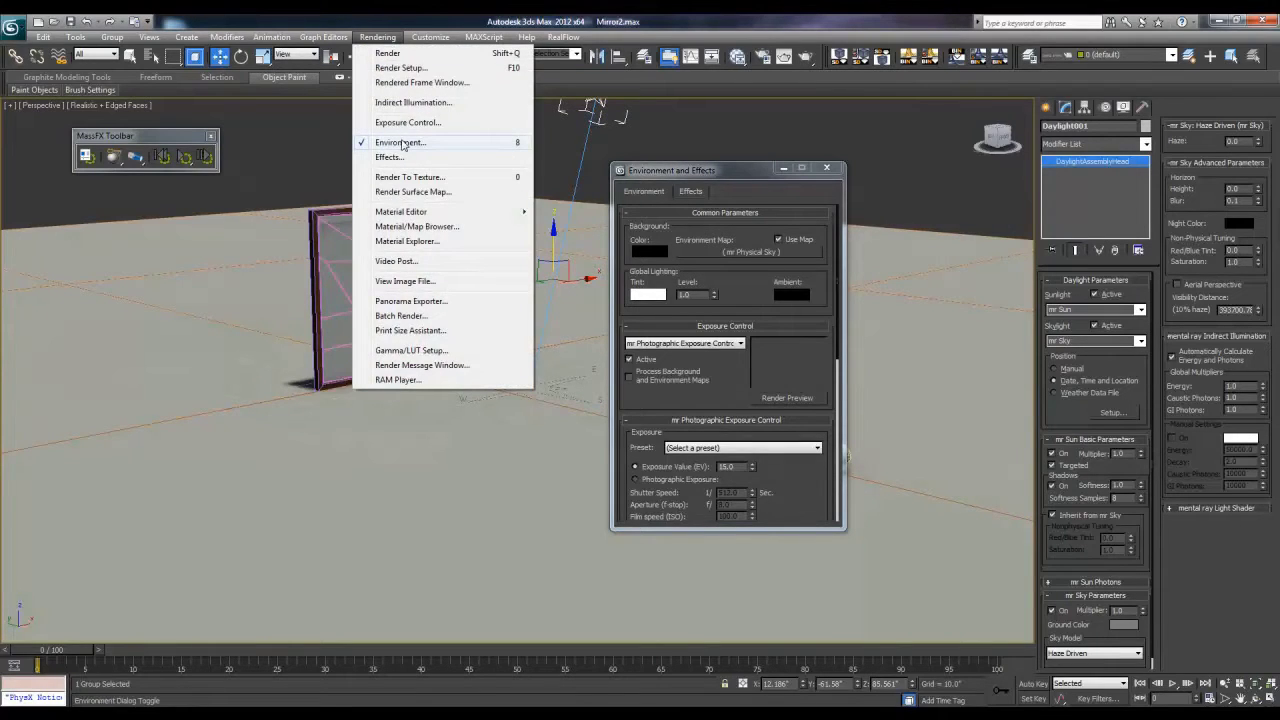
click(650, 207)
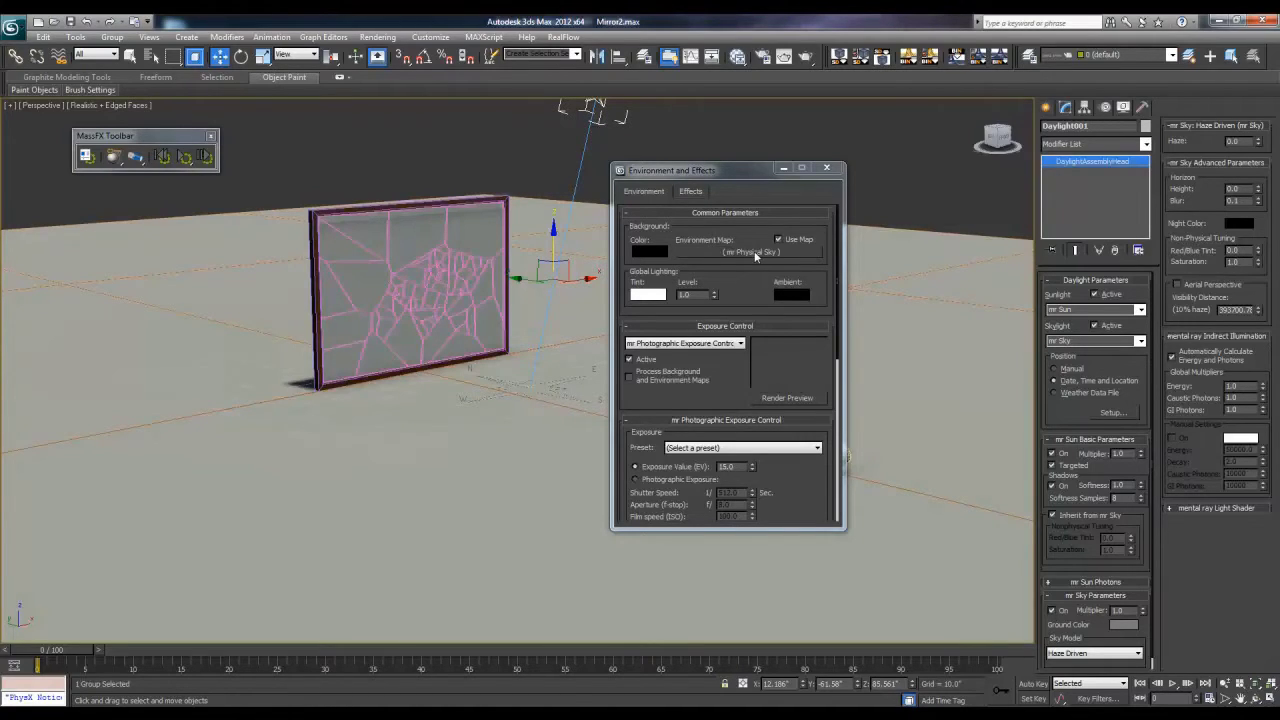
click(778, 240)
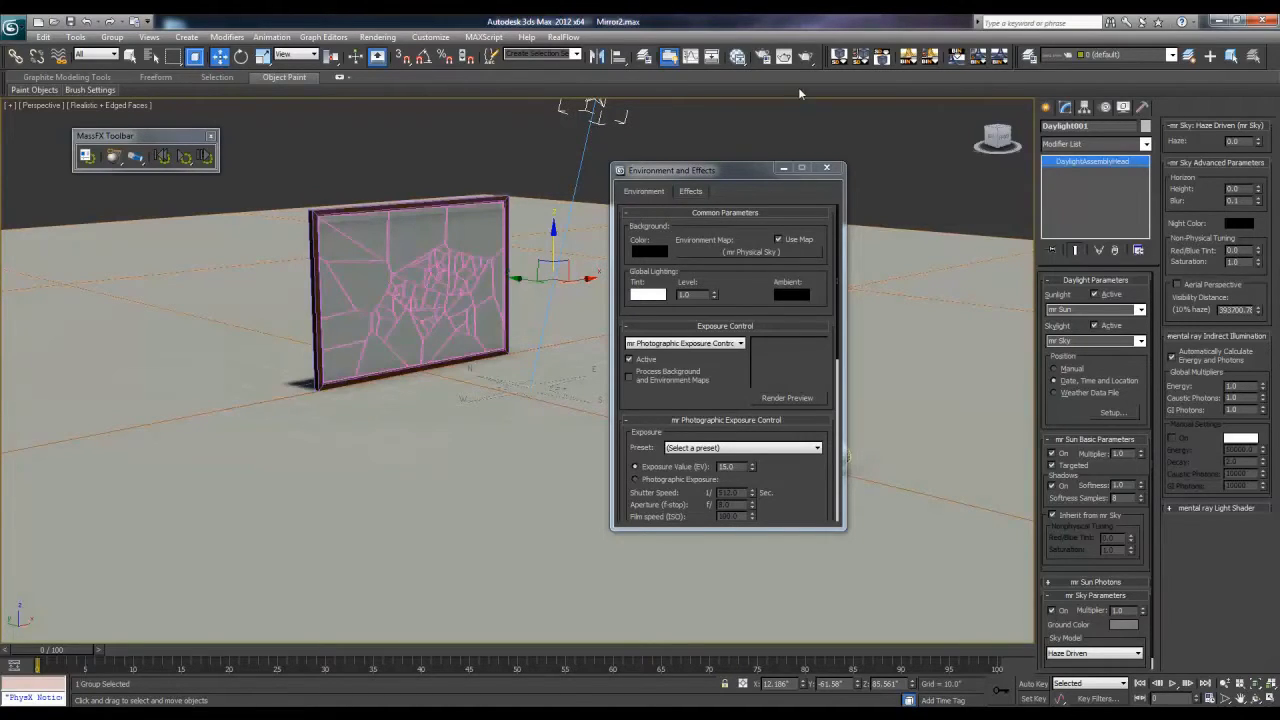
click(751, 251)
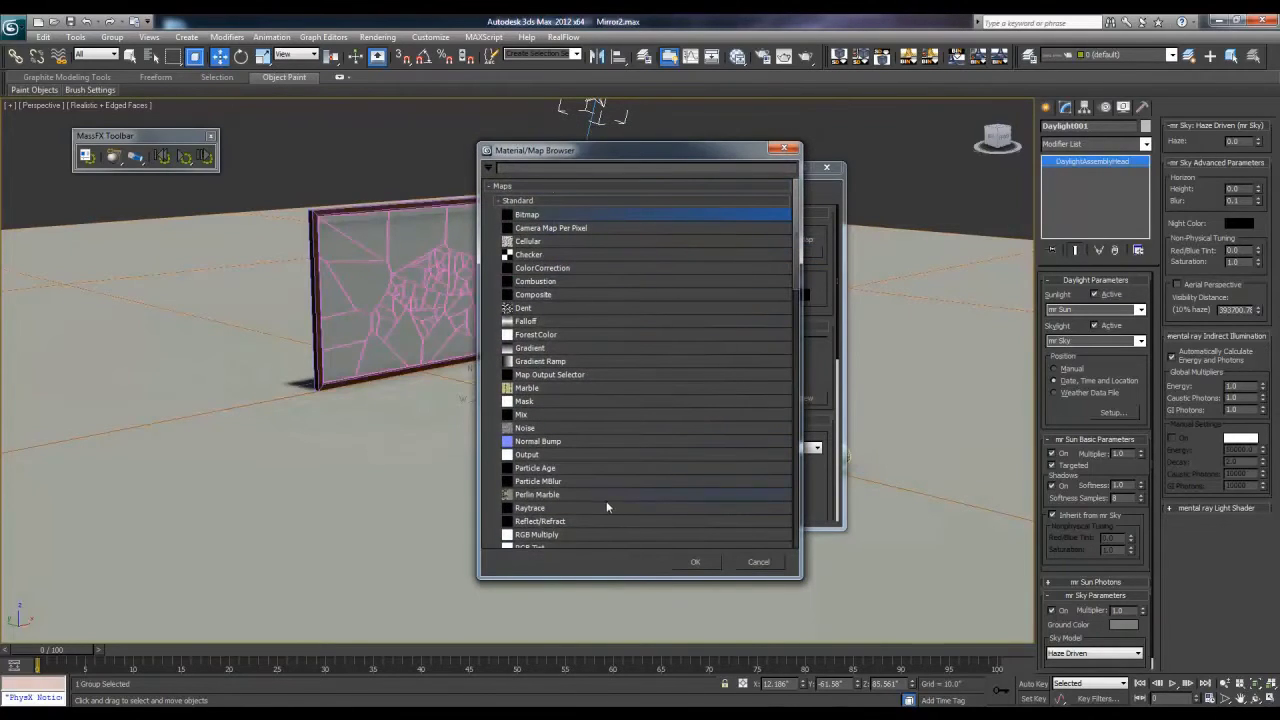
click(786, 149)
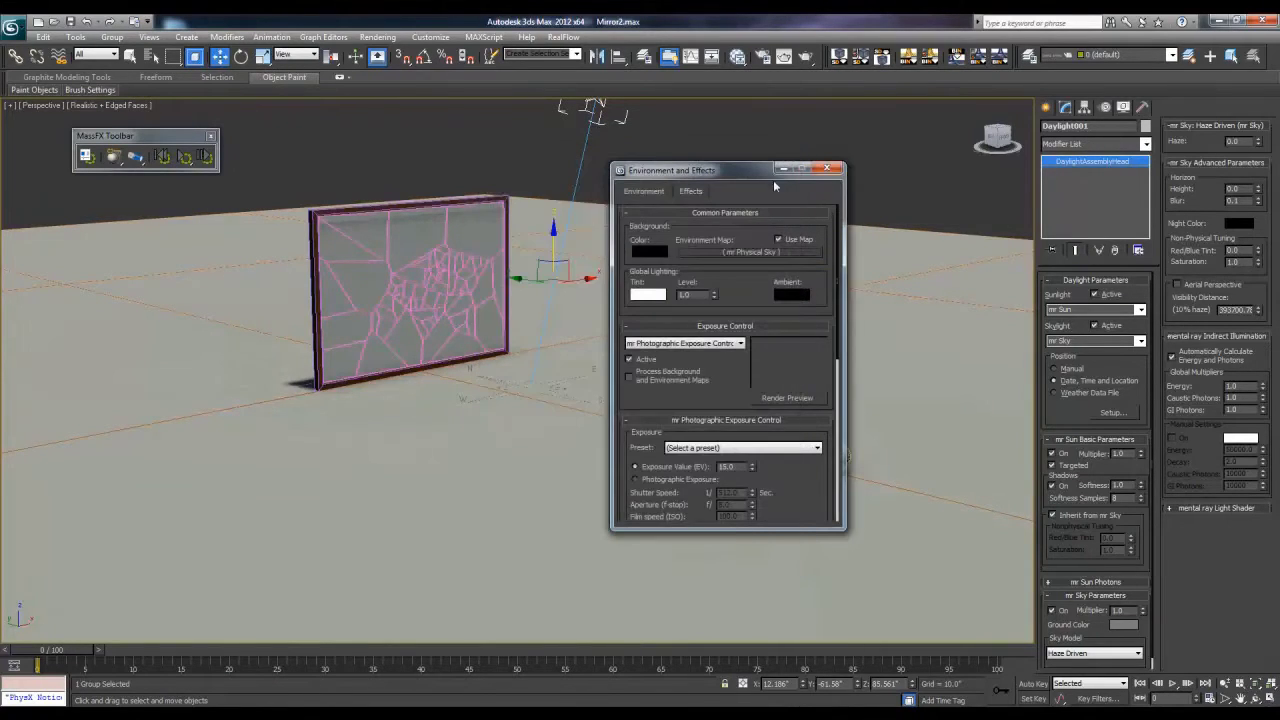
click(727, 345)
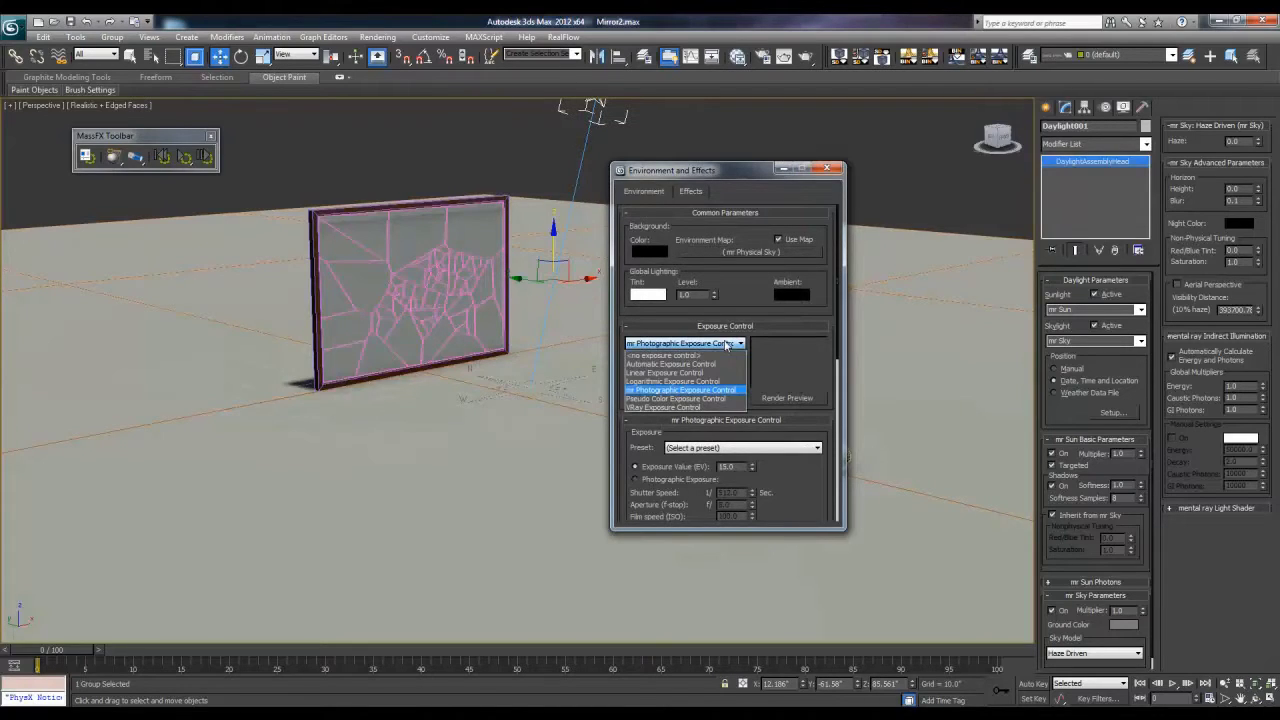
click(723, 392)
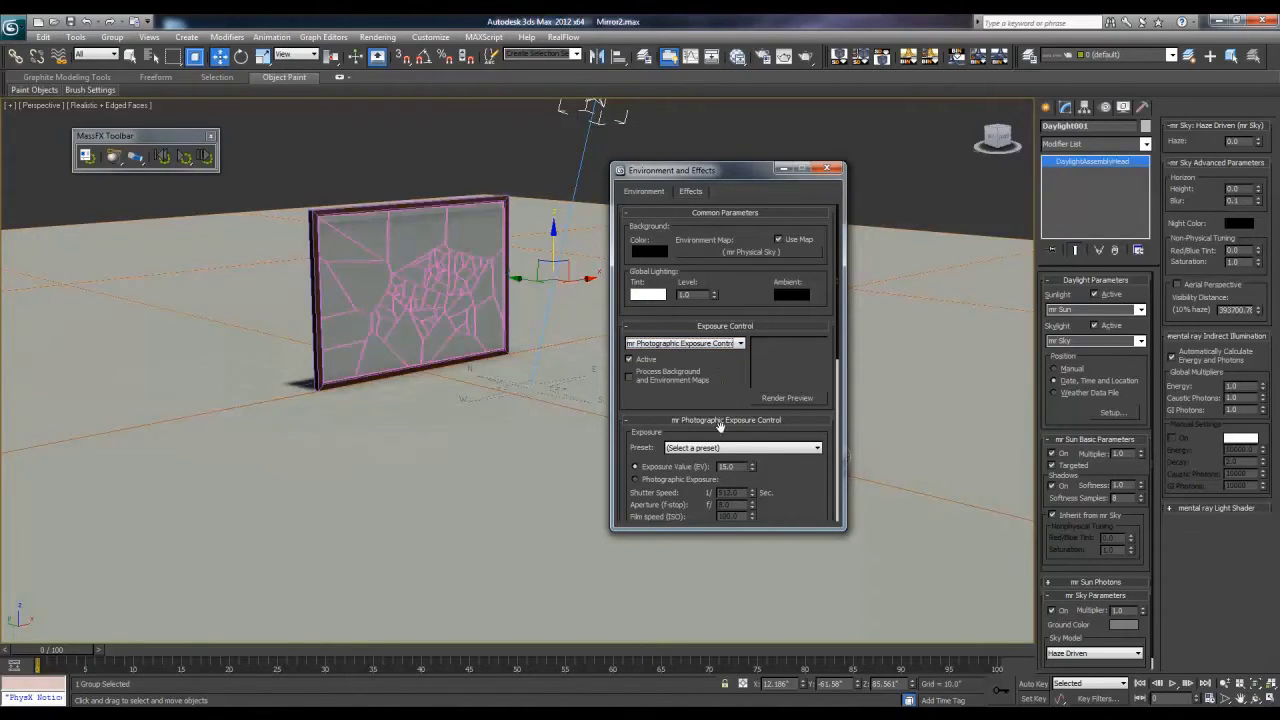
scroll(716, 428, down, 3)
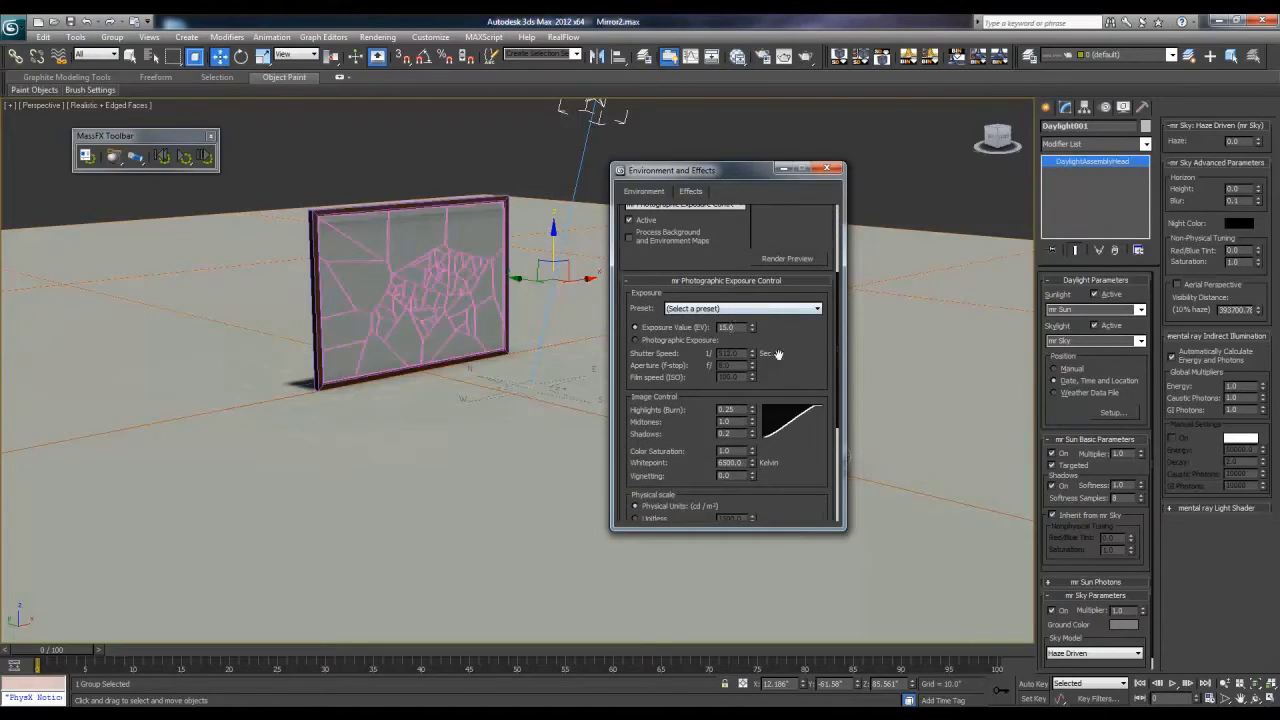
scroll(745, 345, down, 4)
scroll(749, 371, up, 4)
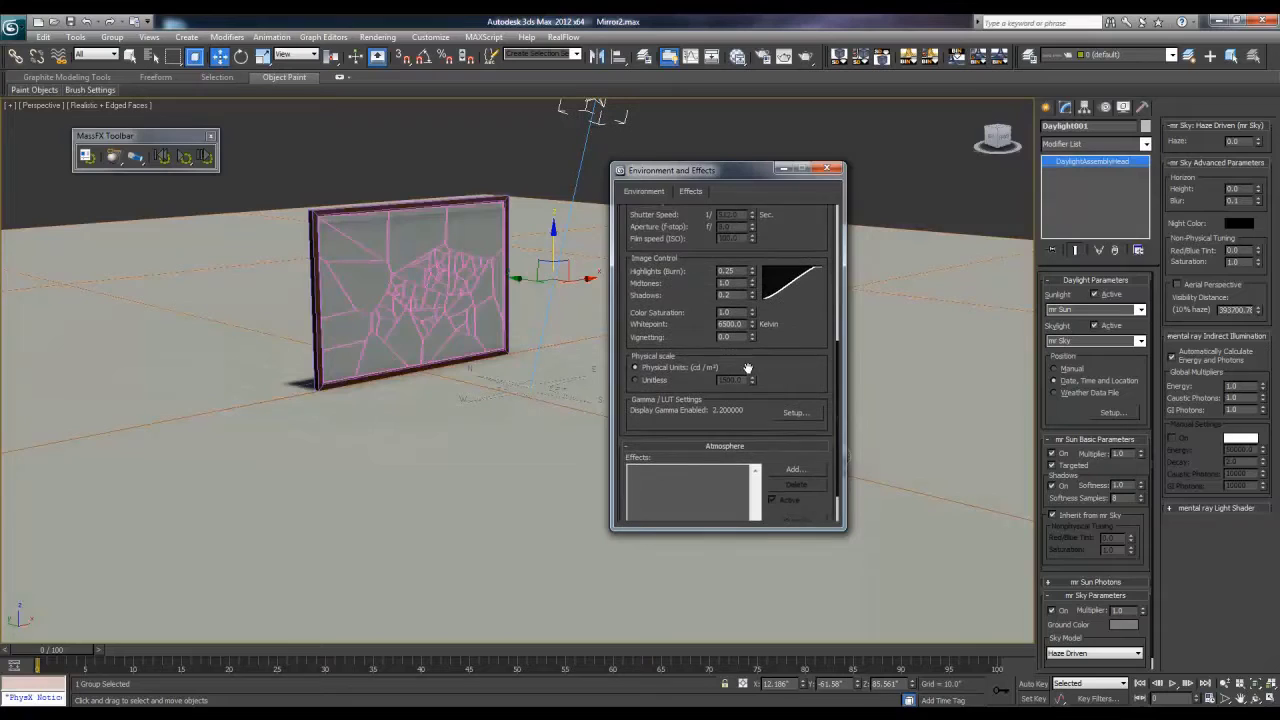
scroll(784, 358, up, 3)
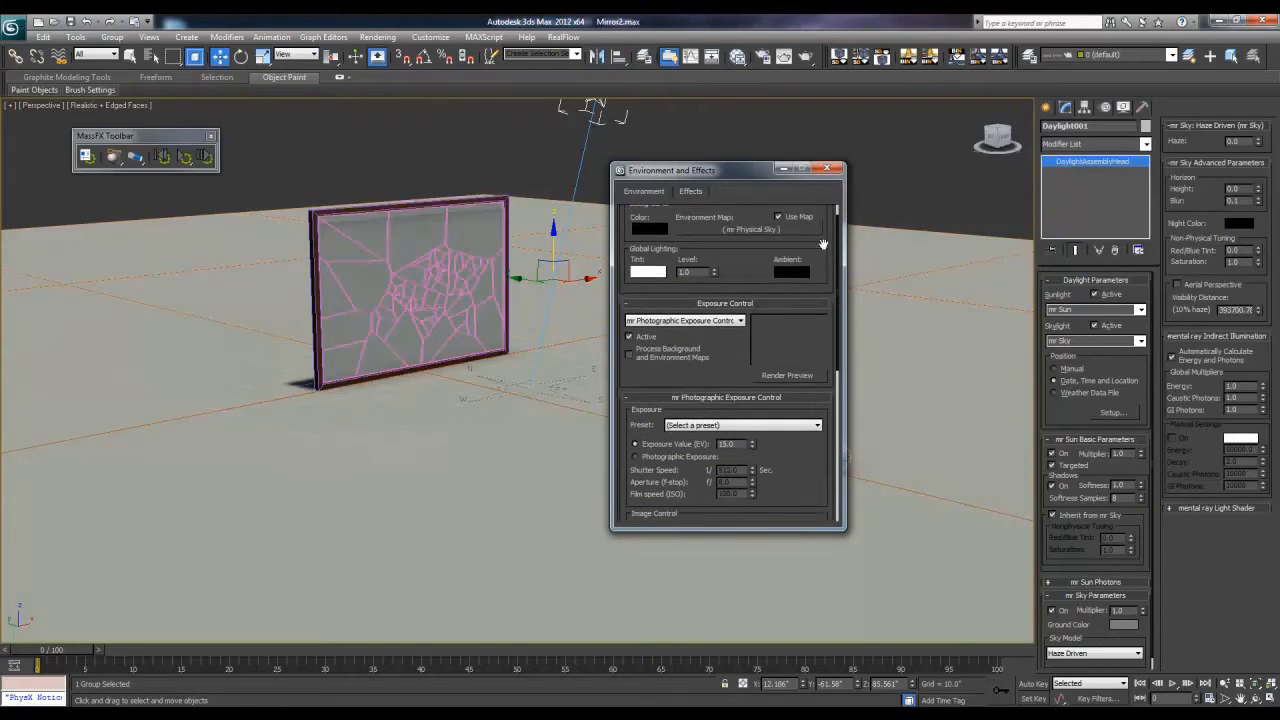
click(823, 170)
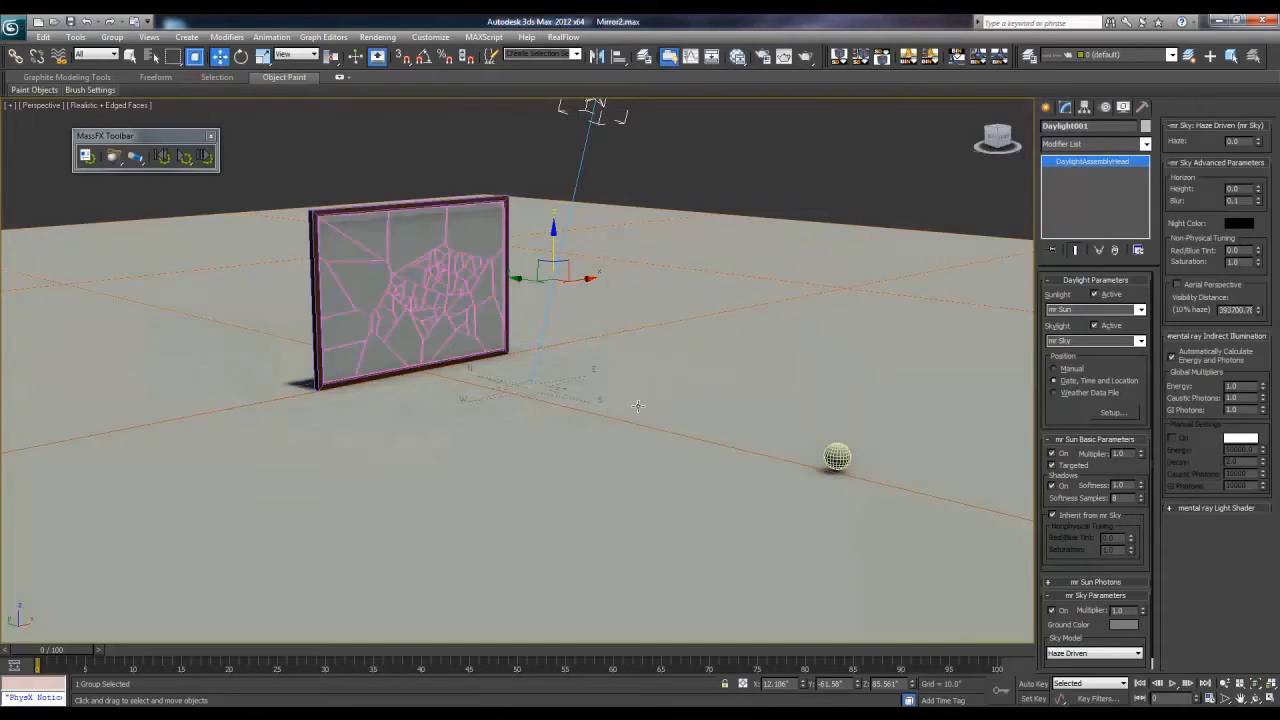
key(shift+q)
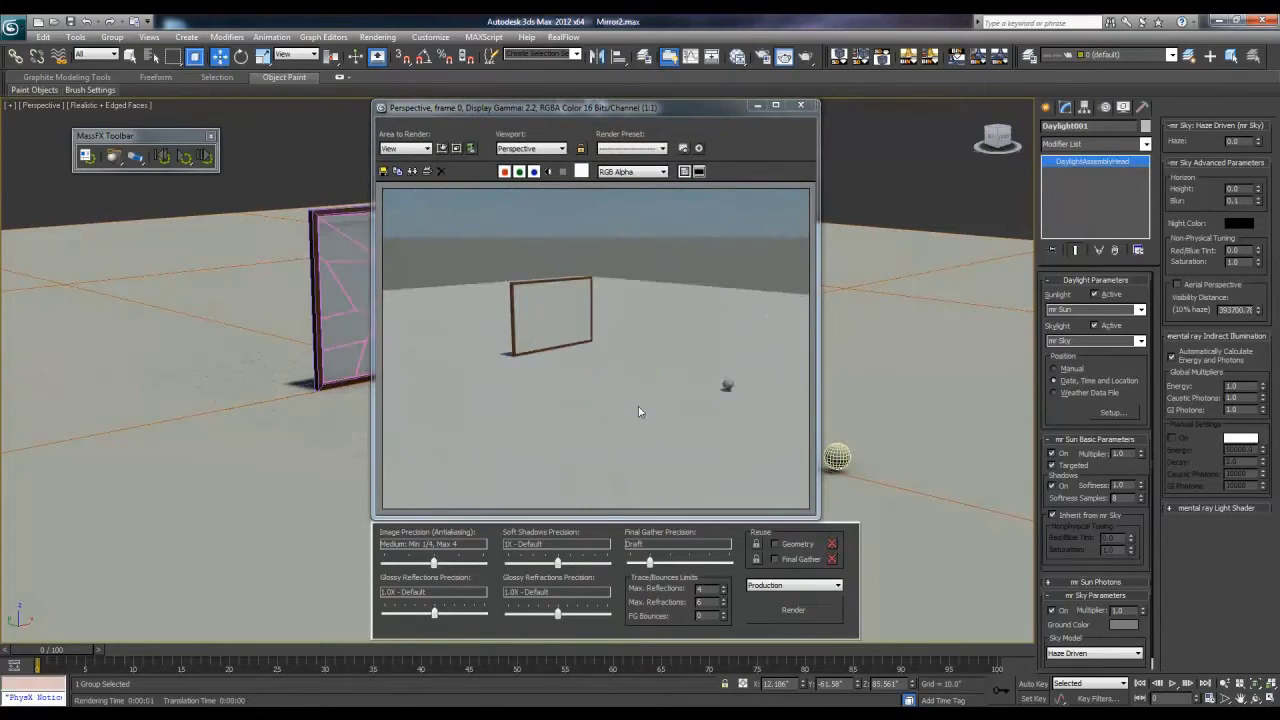
click(802, 107)
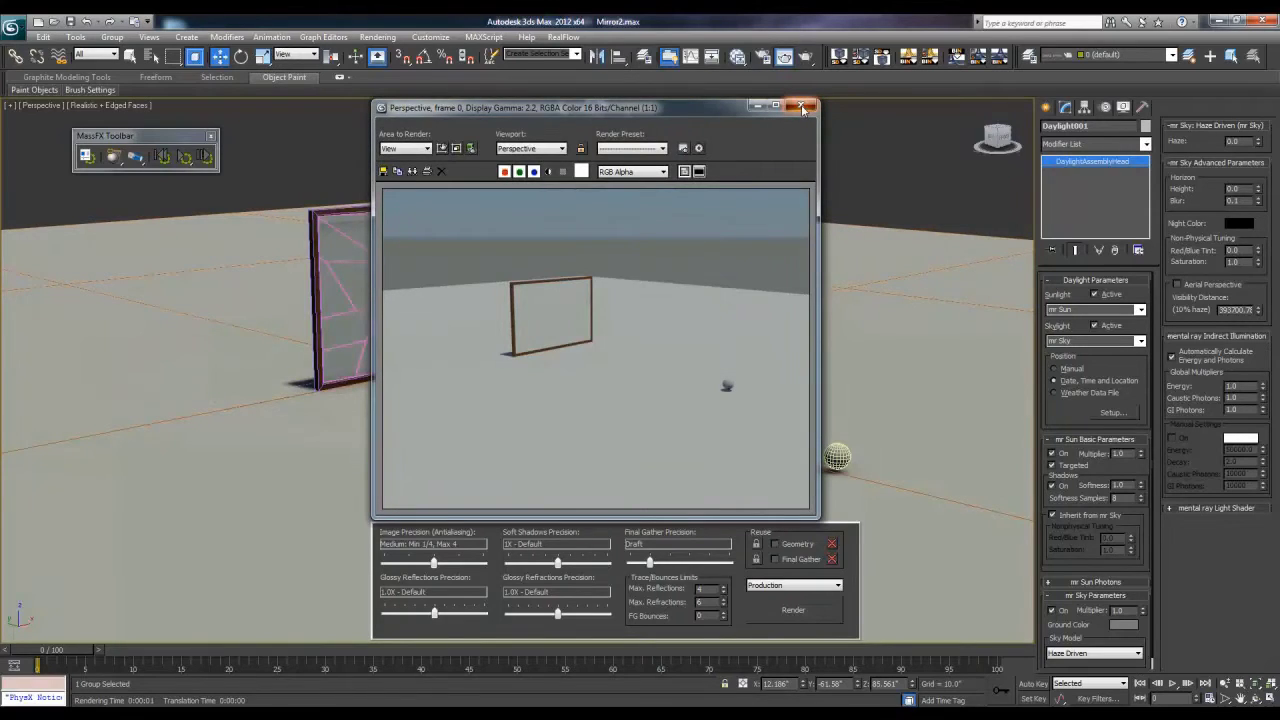
click(833, 199)
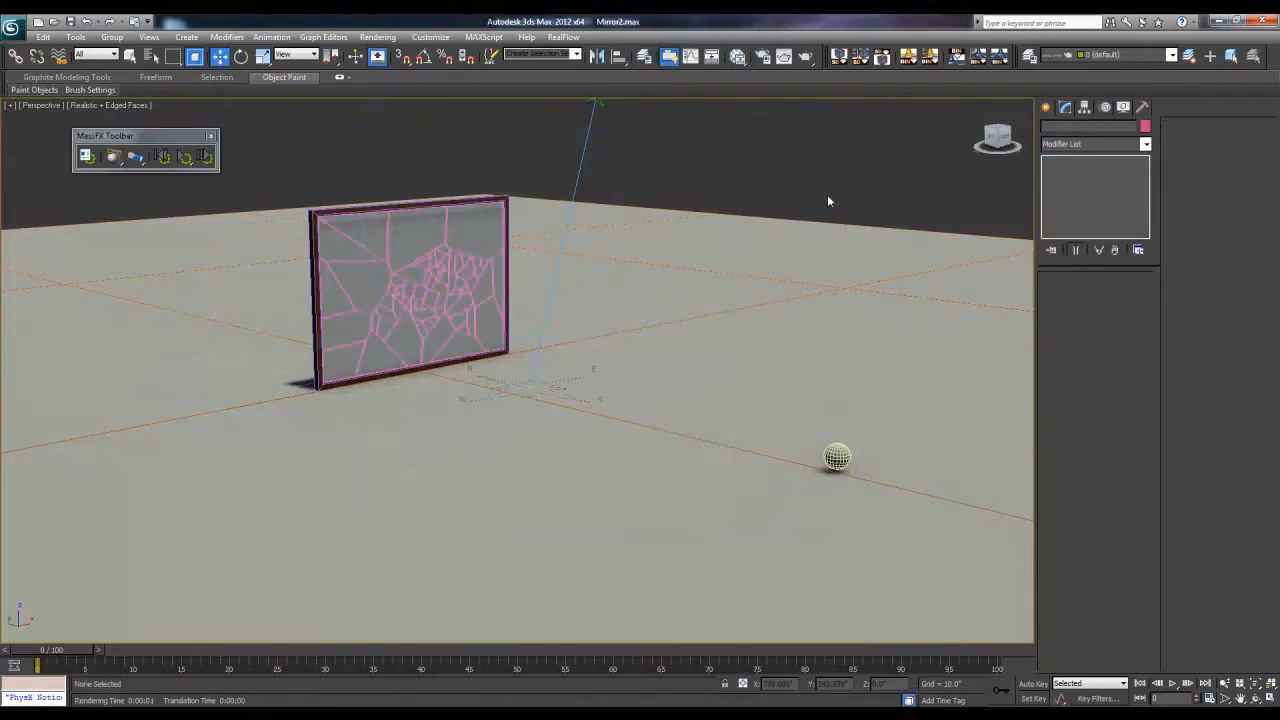
click(598, 103)
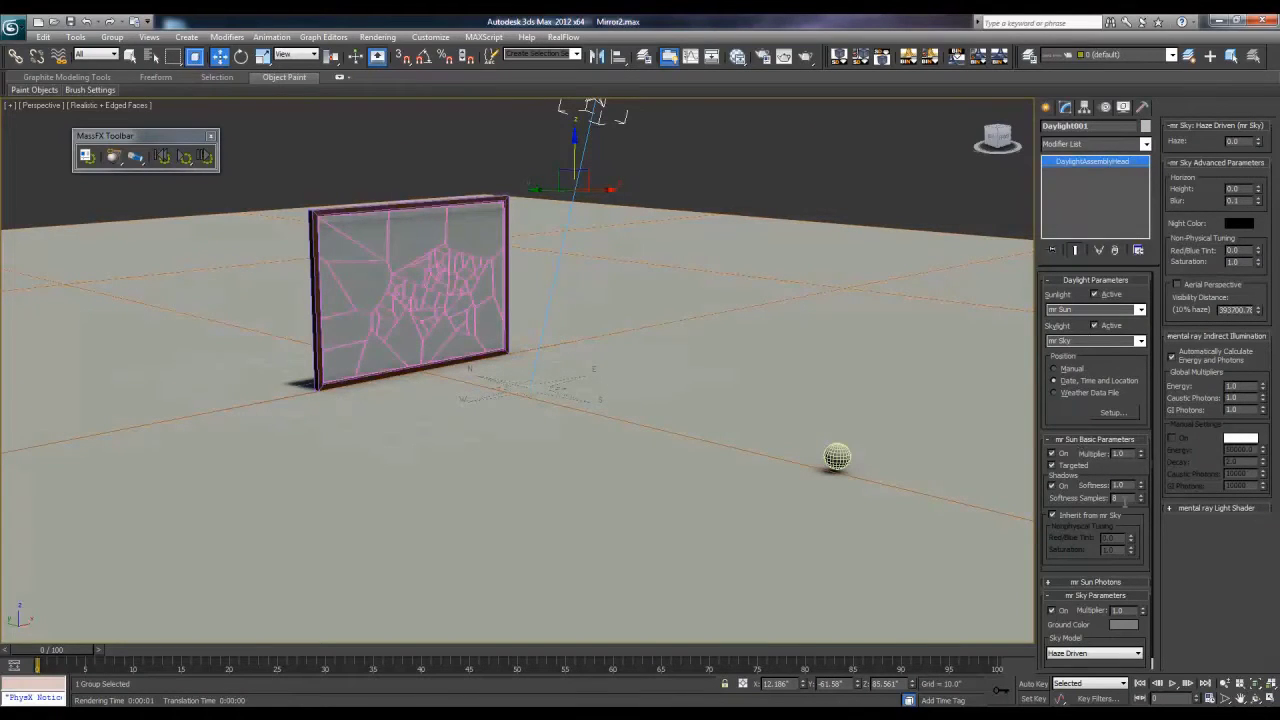
Step: Set the mr Sun shadow softness to 2.0
double_click(1120, 485)
text(2)
key(Return)
Step: Test-render the scene with the softer shadows, then orbit around the mirror
click(784, 56)
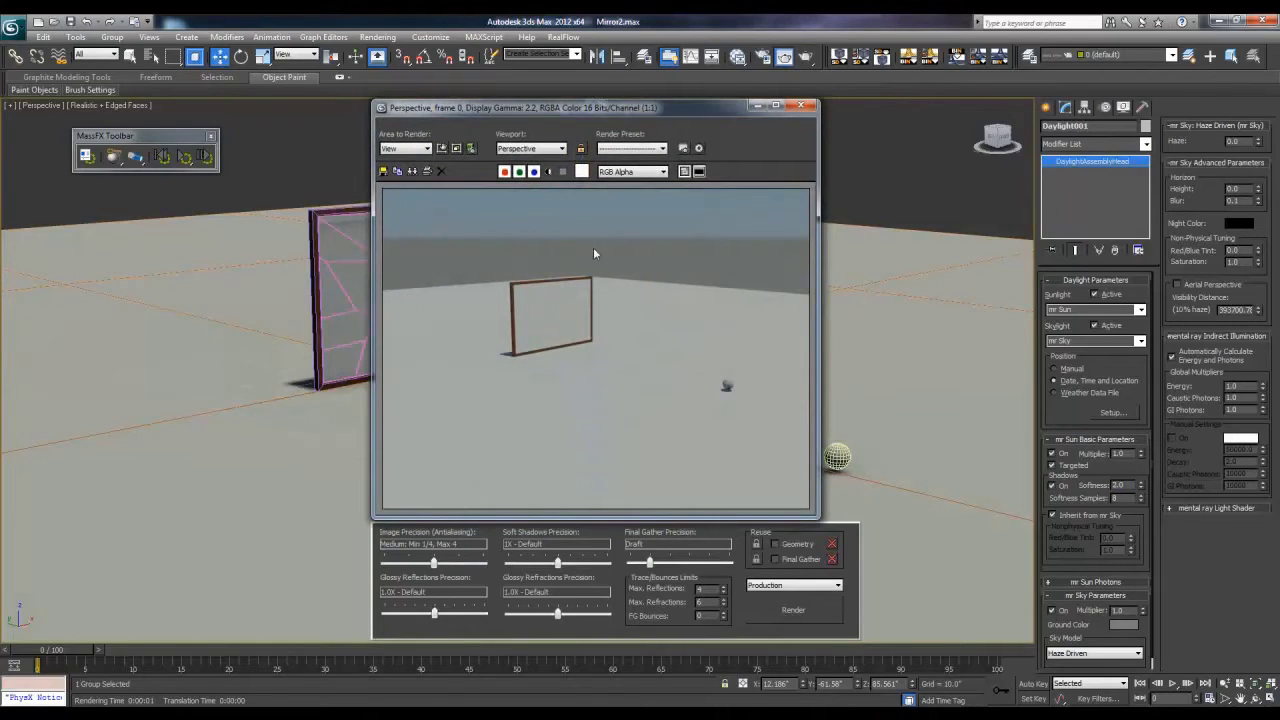
click(801, 106)
alt+middle_drag(570, 415, 534, 389)
Step: Zoom, orbit and recentre the Perspective view for a closer, head-on look at the cracked mirror
scroll(511, 434, up, 3)
scroll(534, 389, up, 3)
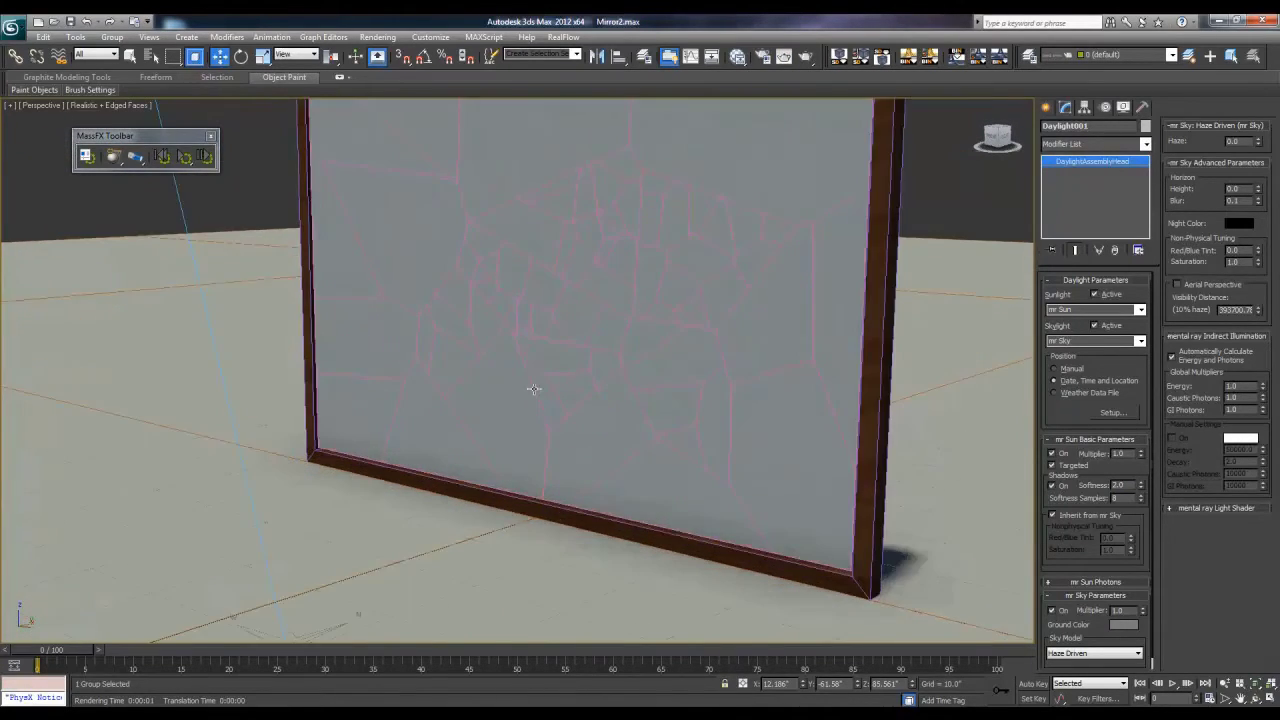
scroll(523, 480, down, 4)
alt+middle_drag(520, 471, 554, 488)
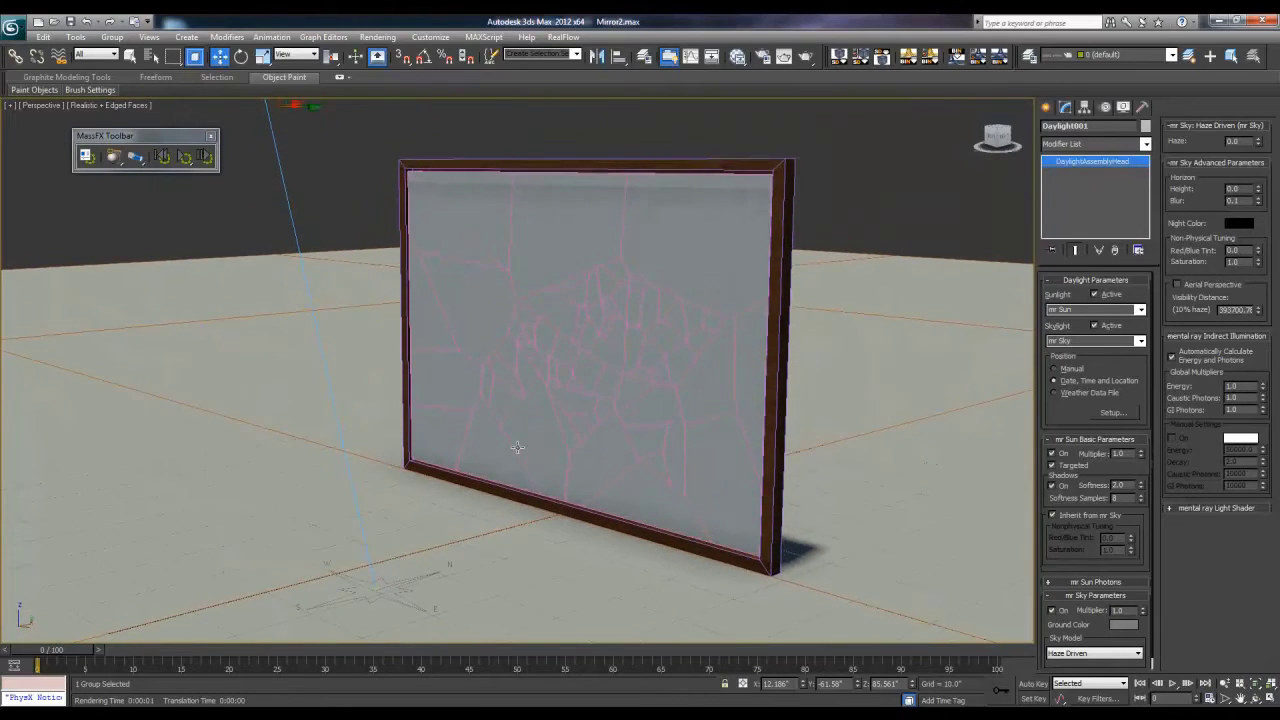
click(1222, 684)
drag(703, 457, 777, 446)
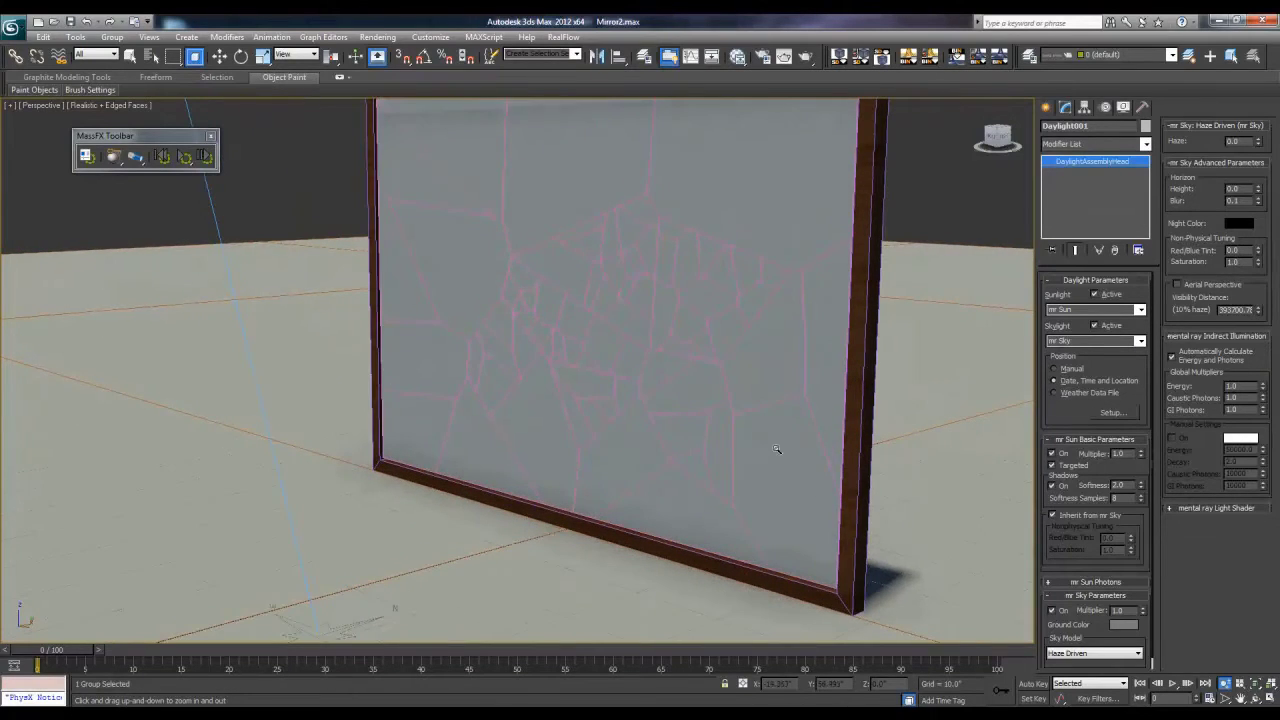
drag(837, 474, 655, 444)
middle_drag(664, 470, 654, 430)
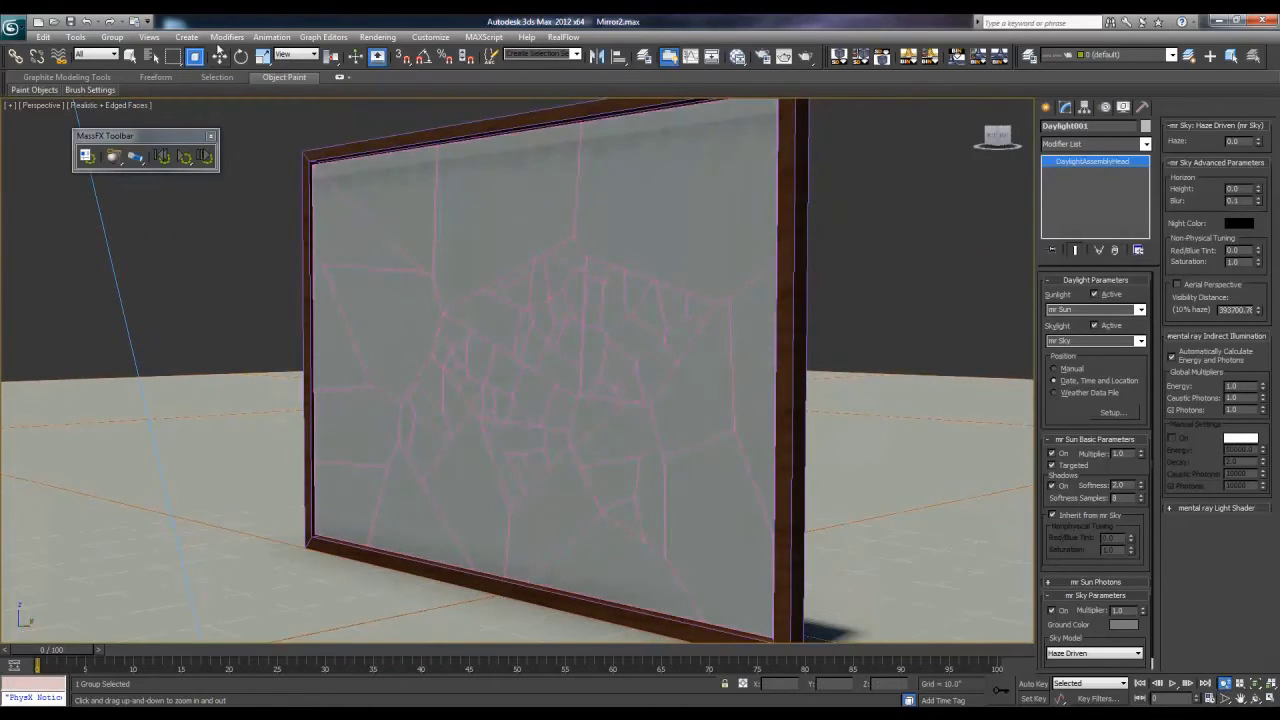
Step: Select the Mirror_Part_14 shard, clear the selection, and make a quick test render
key(q)
click(455, 245)
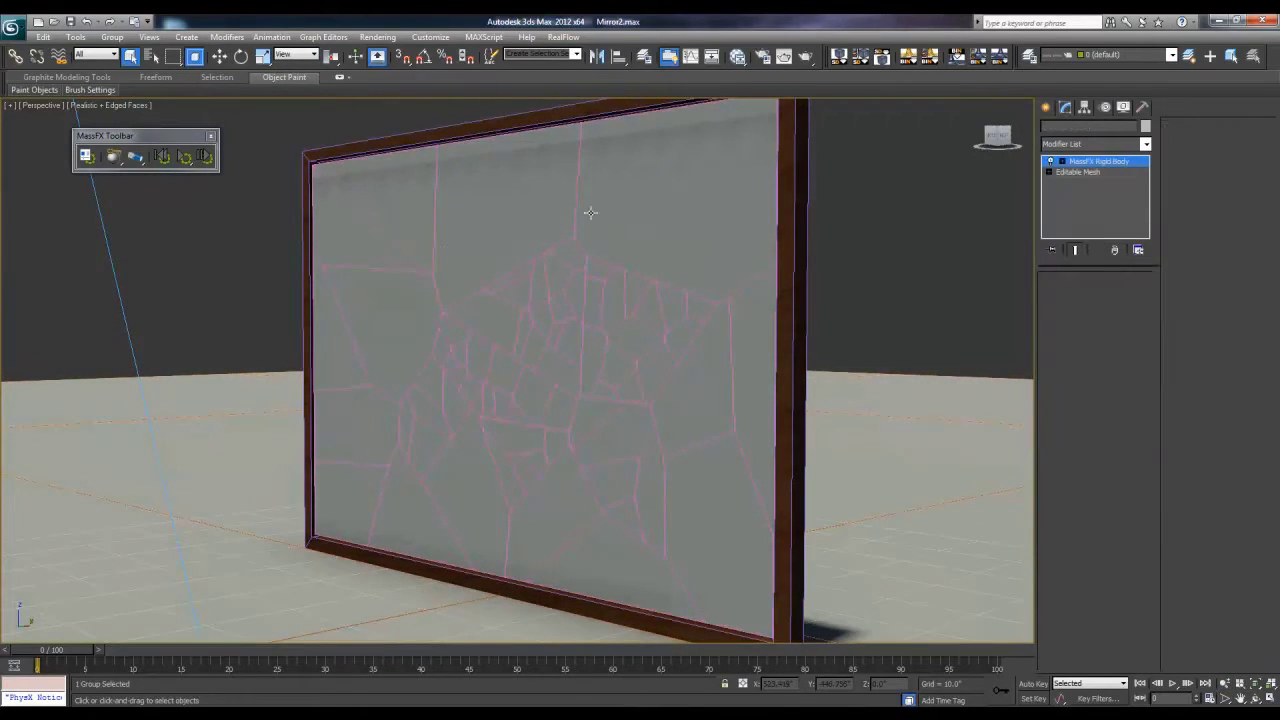
click(886, 278)
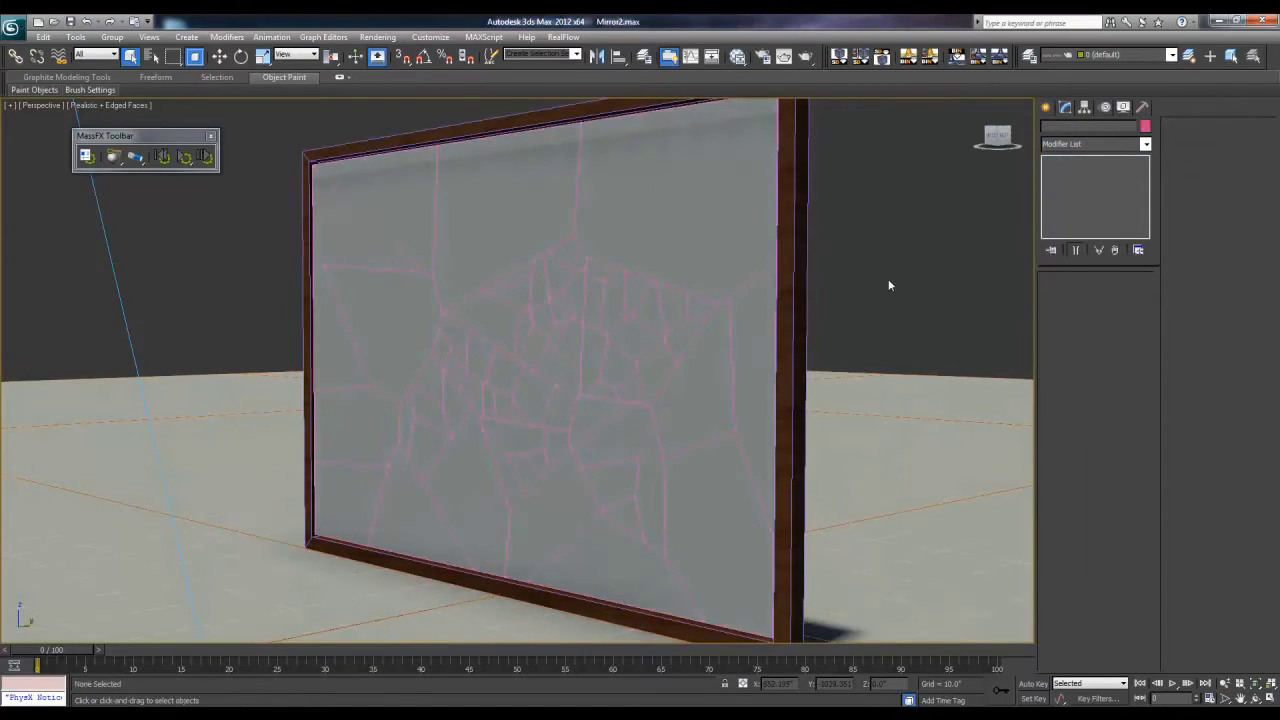
key(shift+q)
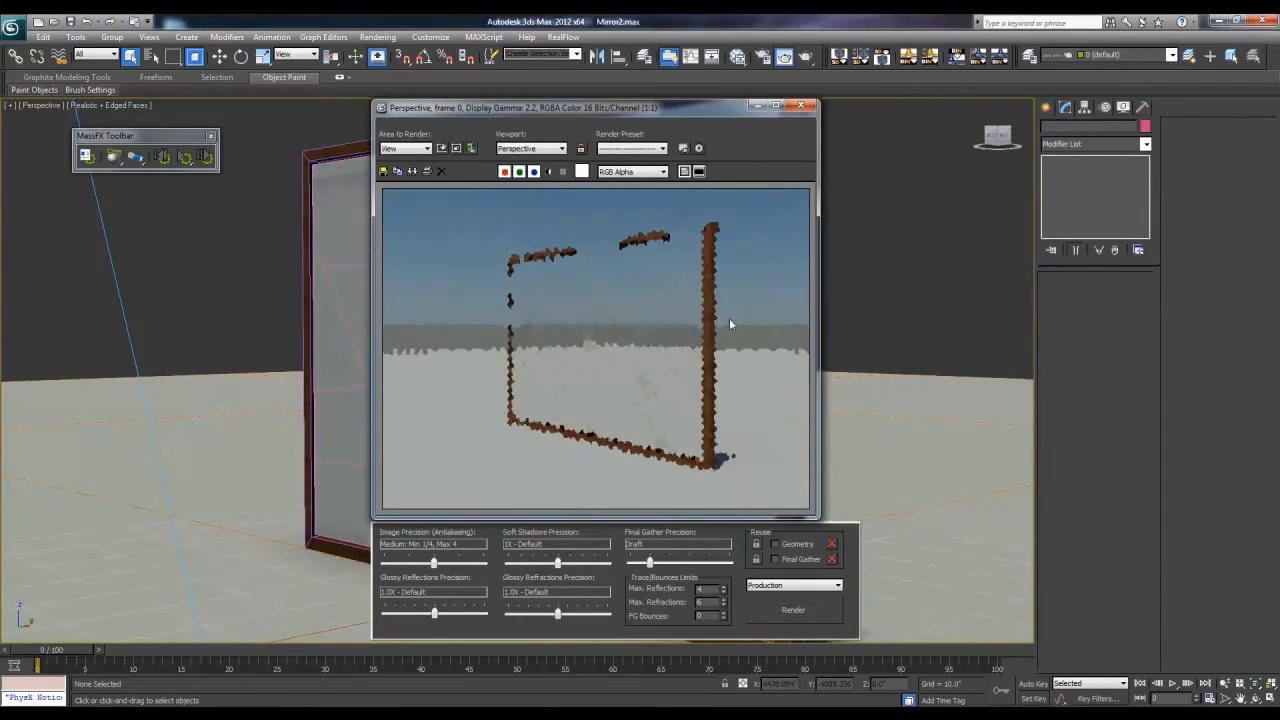
click(800, 105)
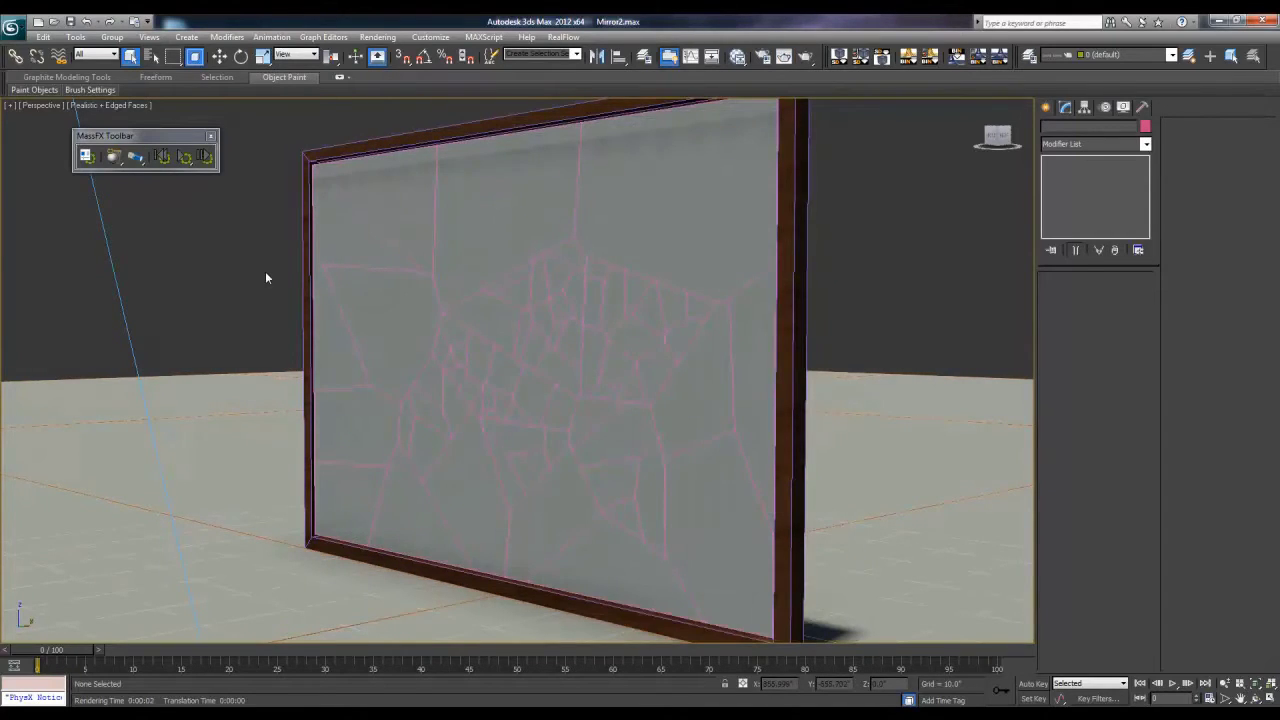
Step: Set the daylight's mr Sky horizon height to -0.5 and test-render the result
scroll(265, 277, down, 6)
click(430, 253)
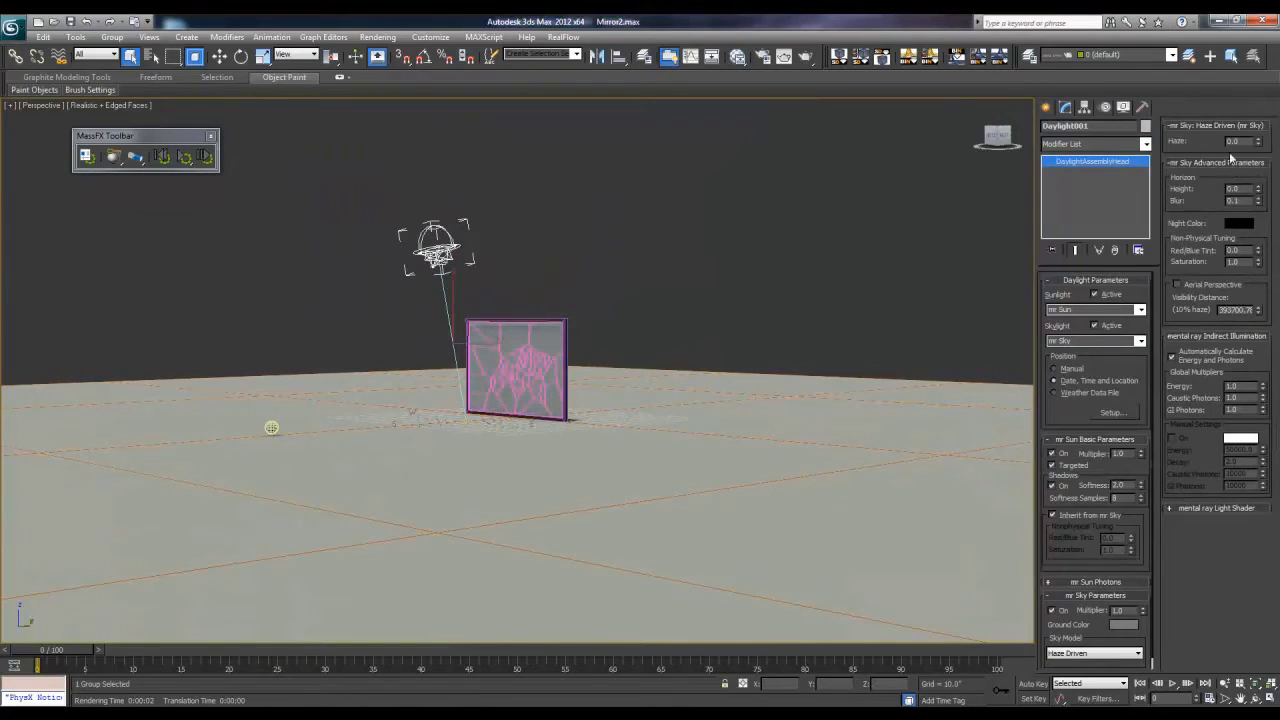
click(1258, 189)
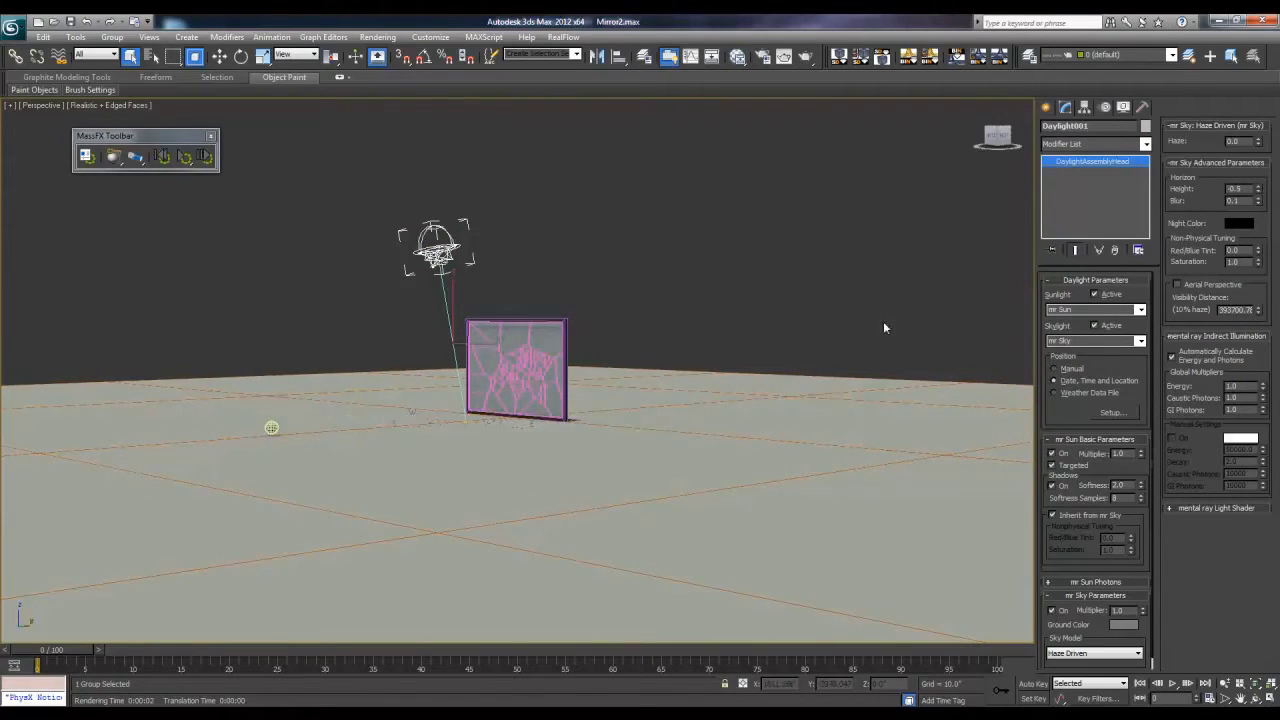
scroll(752, 360, up, 8)
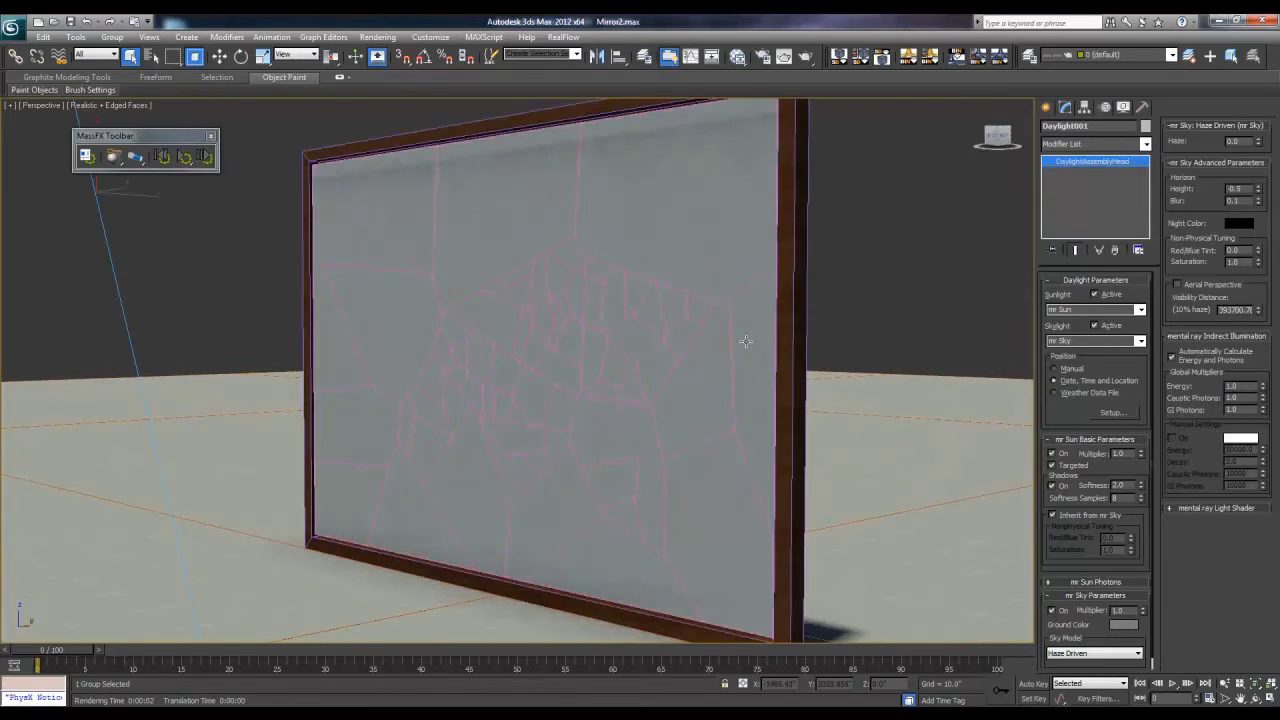
click(805, 56)
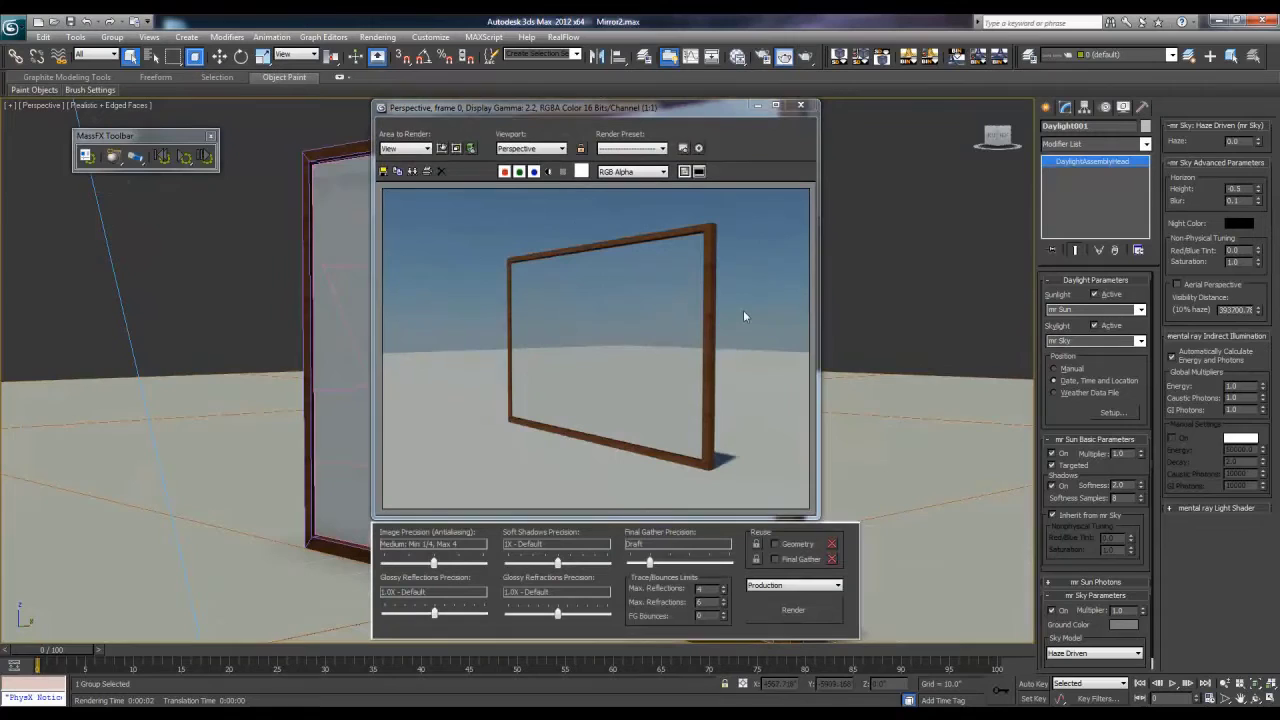
click(799, 106)
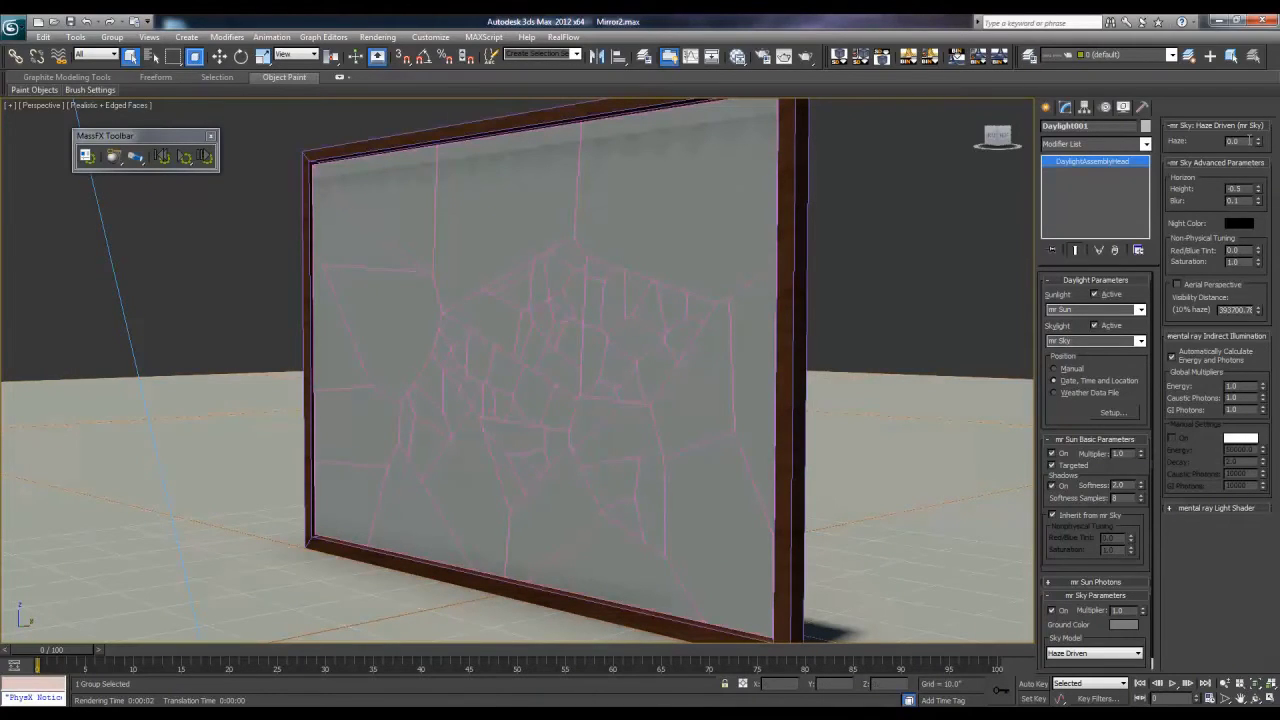
double_click(1230, 141)
Step: Set mr Sky haze to 0.25, test-render, and scrub the timeline to see the sphere
text(.25)
key(Return)
key(shift+q)
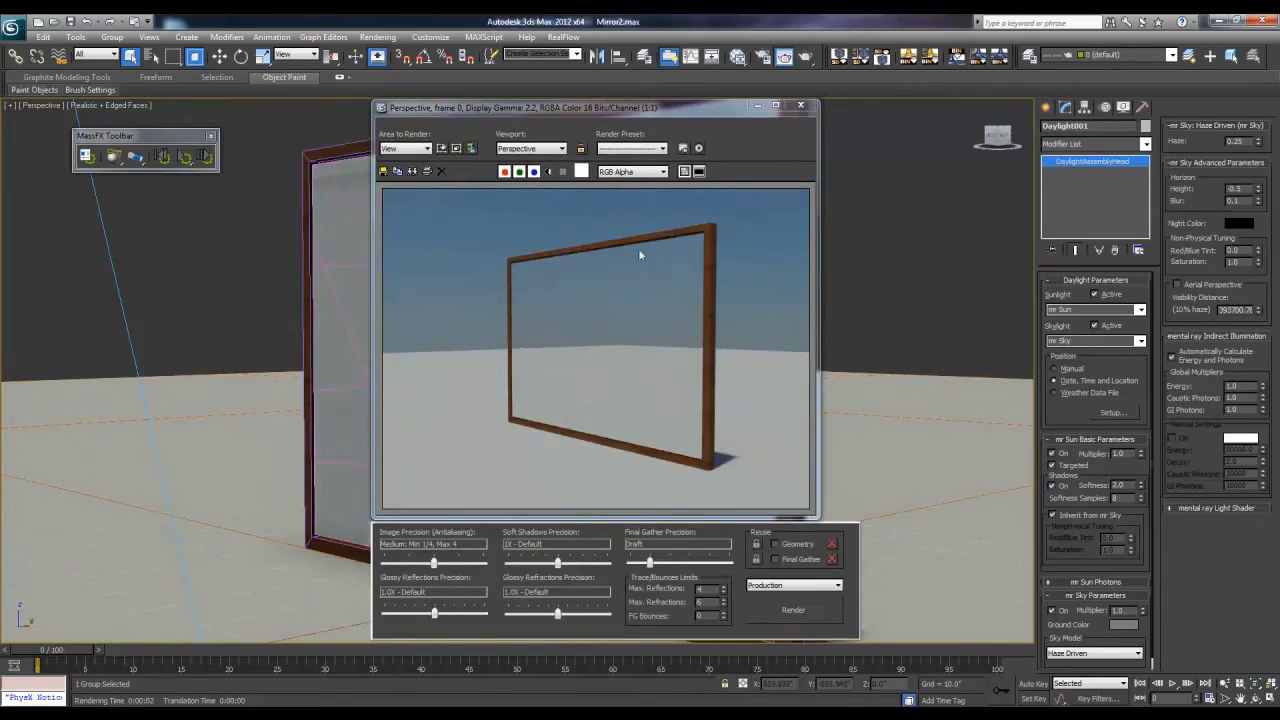
click(800, 107)
mouse_move(48, 655)
mouse_down()
mouse_move(330, 655)
mouse_move(45, 655)
mouse_up()
click(186, 158)
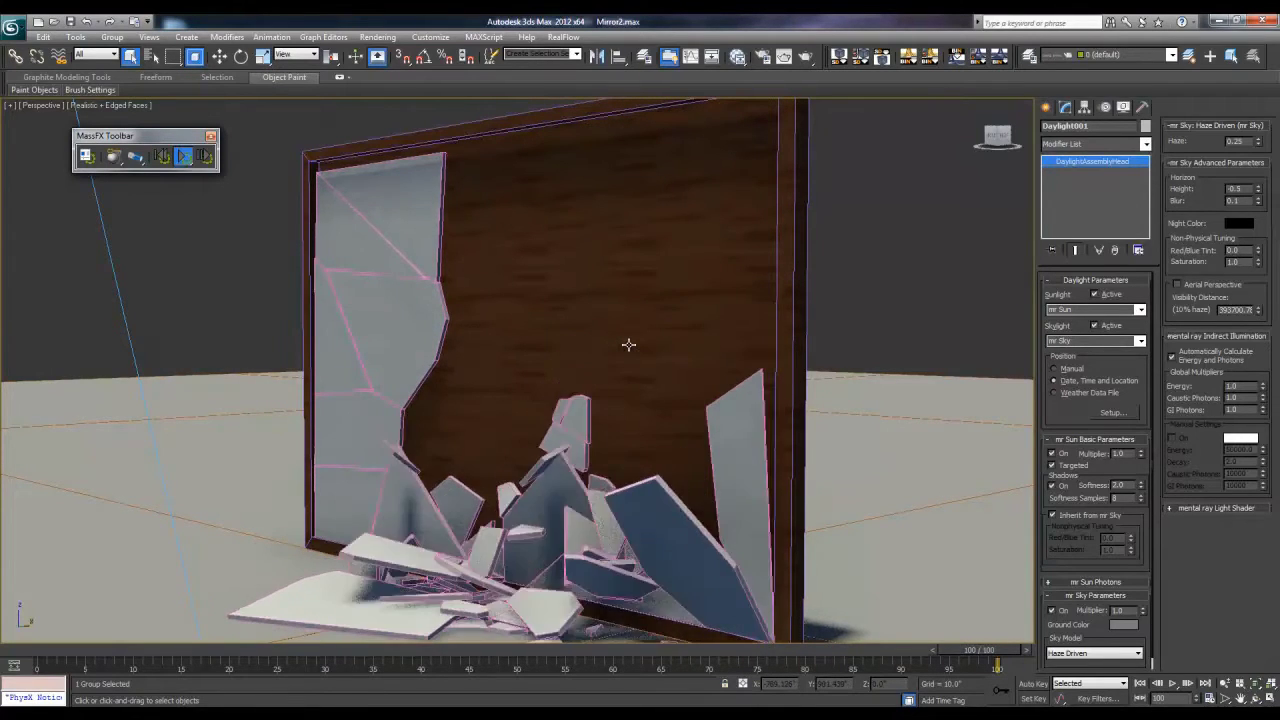
click(163, 157)
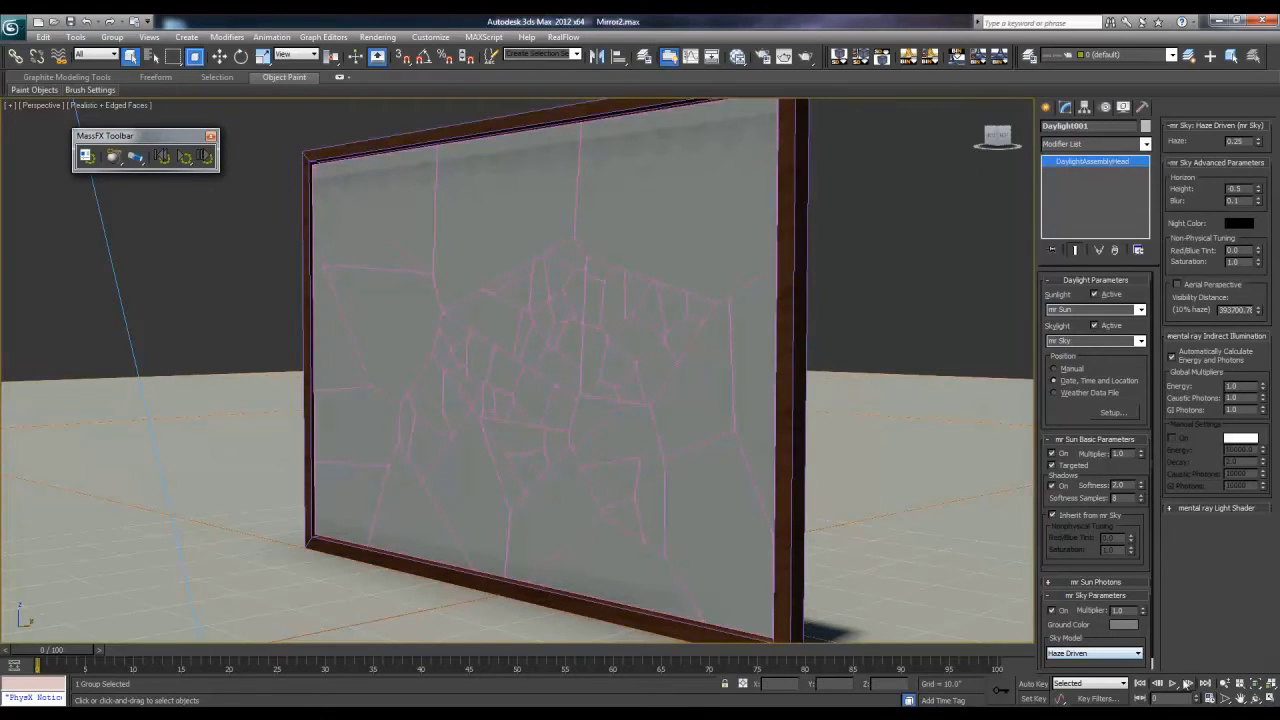
click(184, 157)
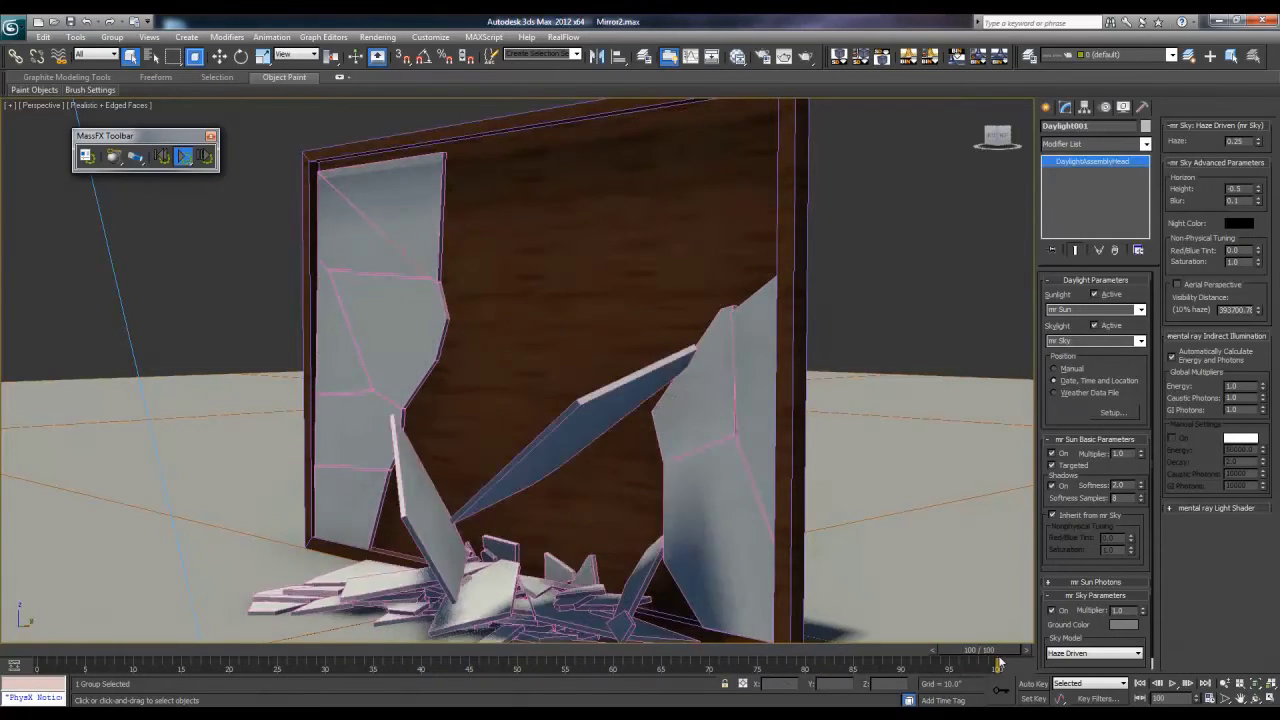
click(1140, 684)
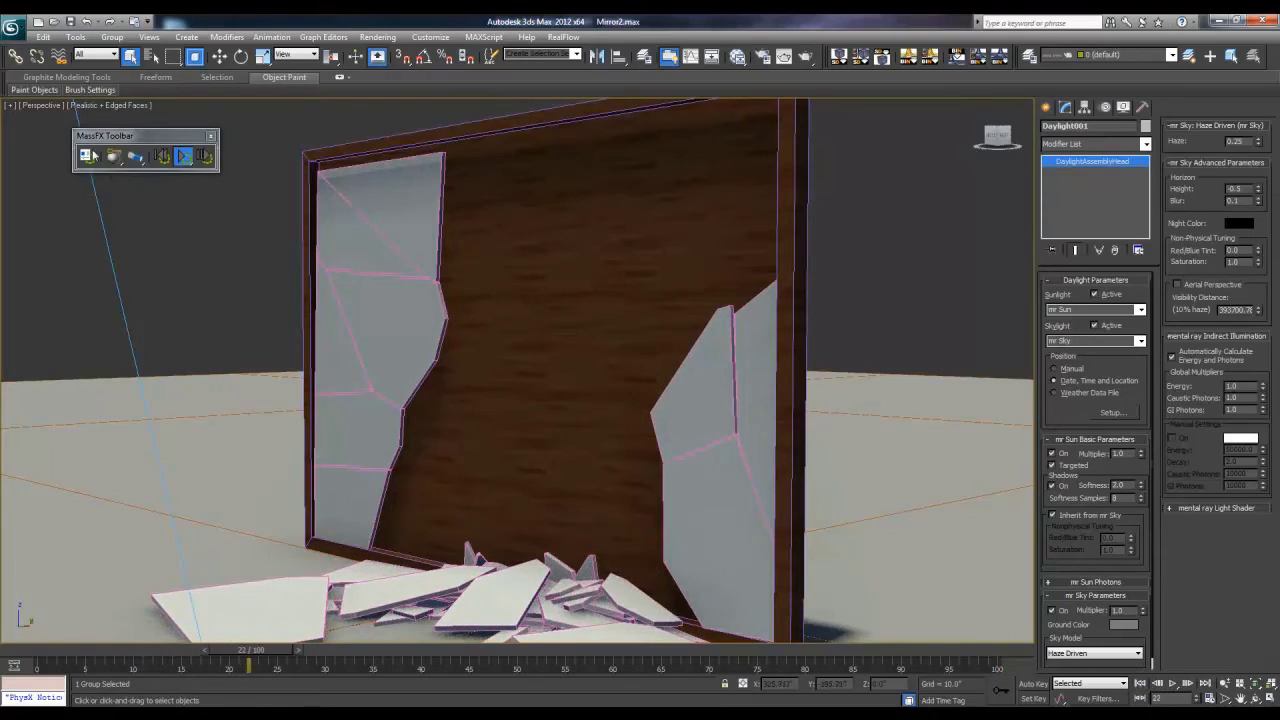
click(163, 157)
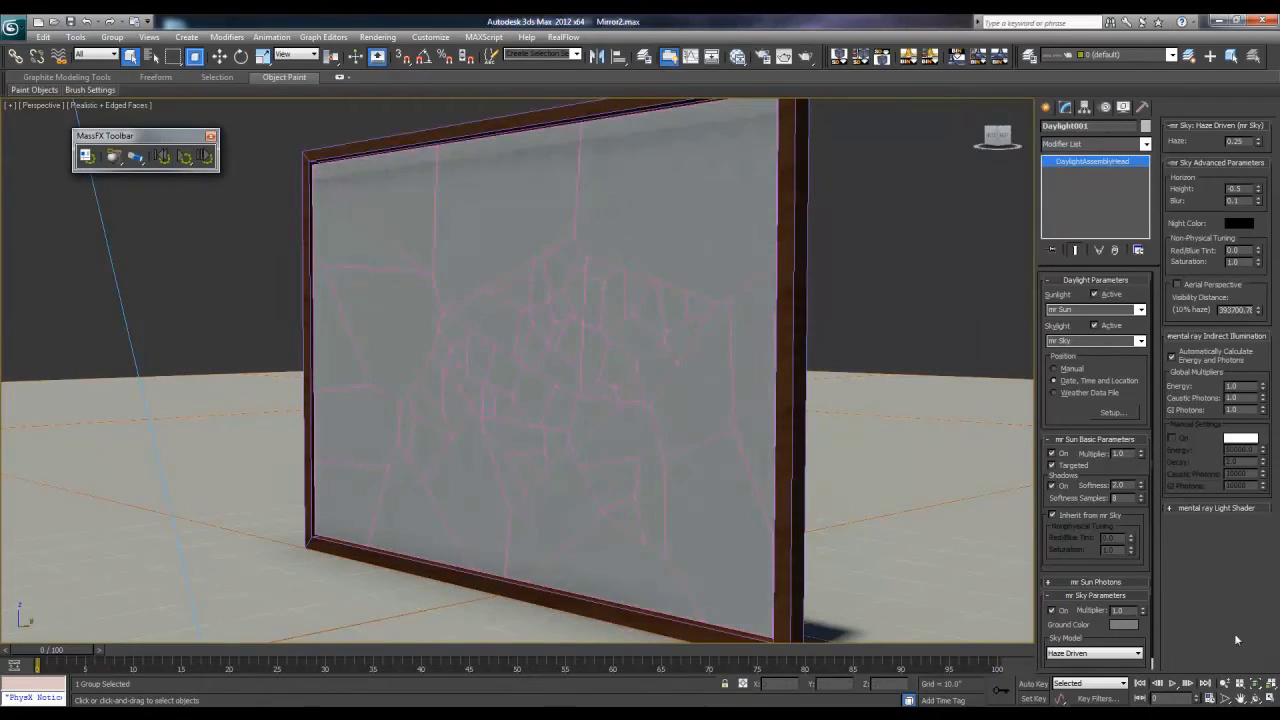
Step: Set the Time Configuration animation length to 250 frames
click(1210, 698)
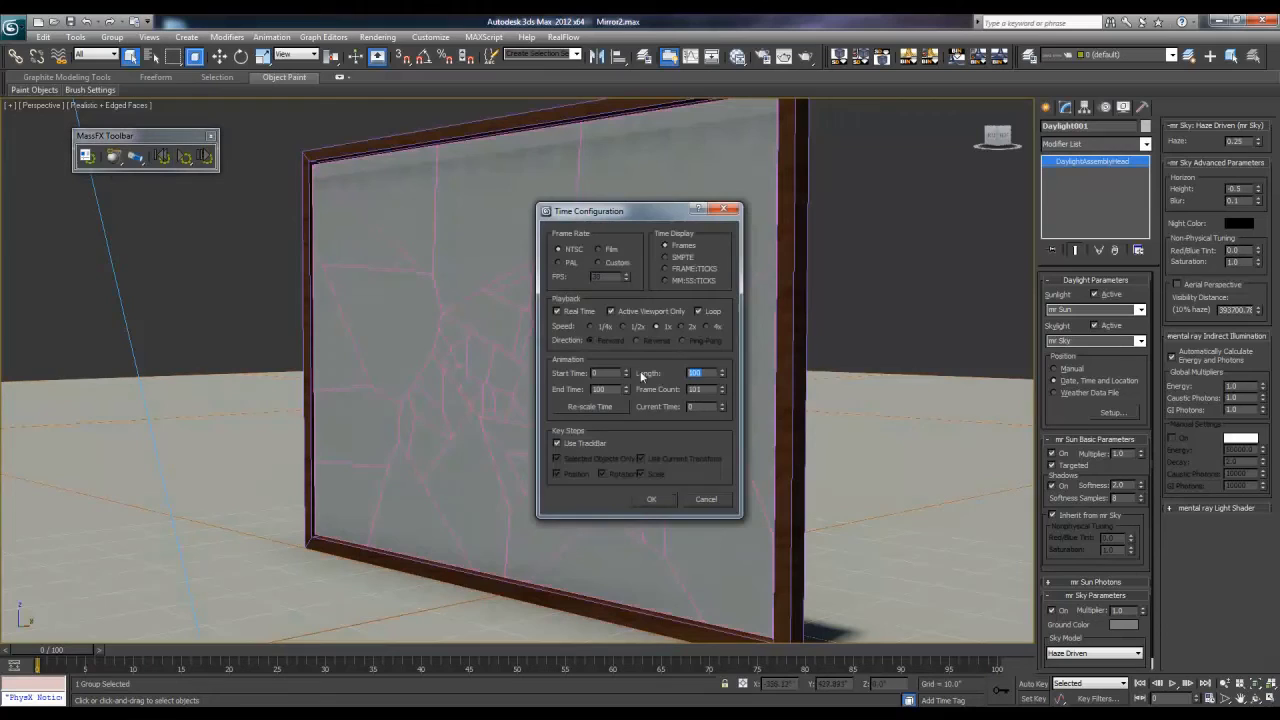
text(250)
key(Return)
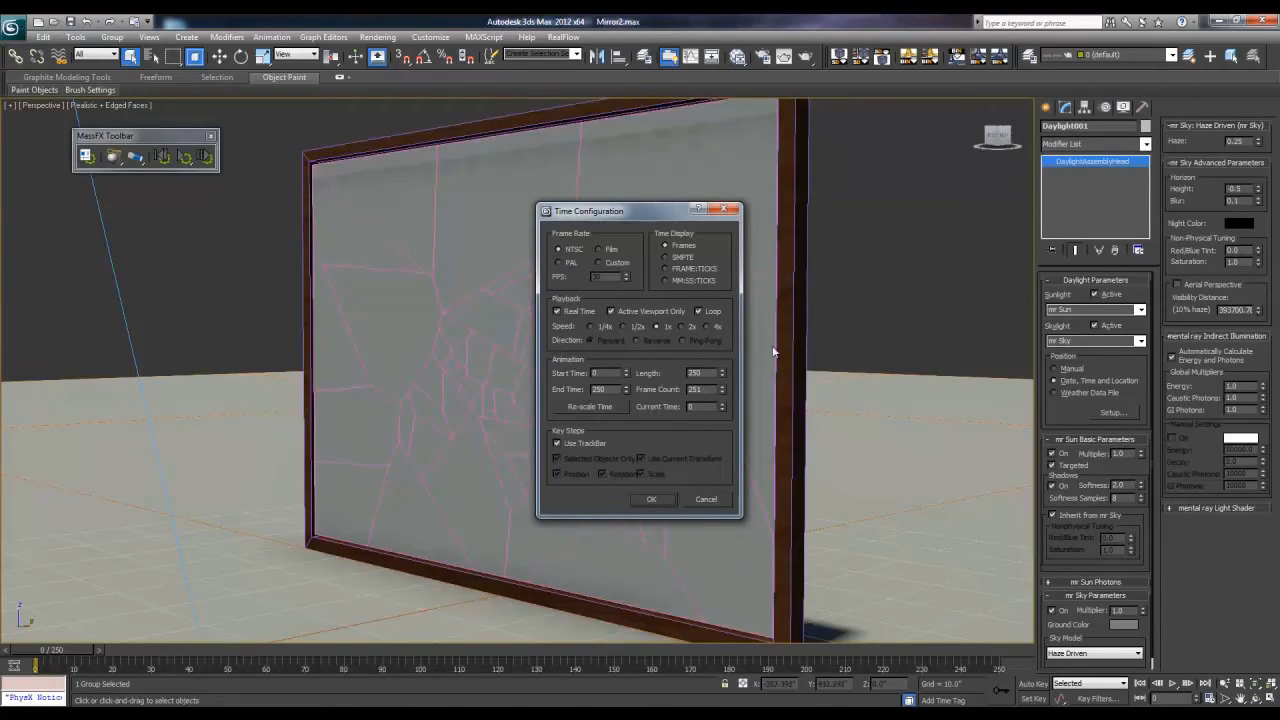
click(657, 499)
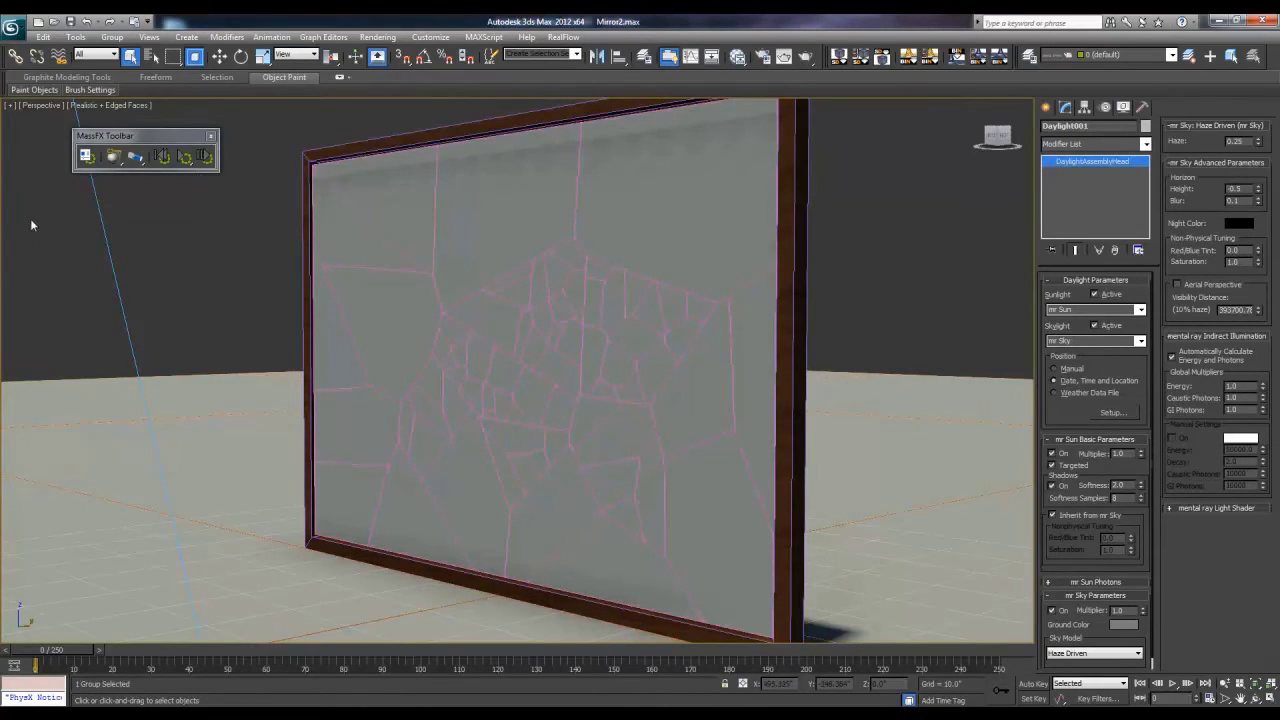
Step: Bake the whole MassFX shatter simulation into keyframes with Bake All
click(89, 156)
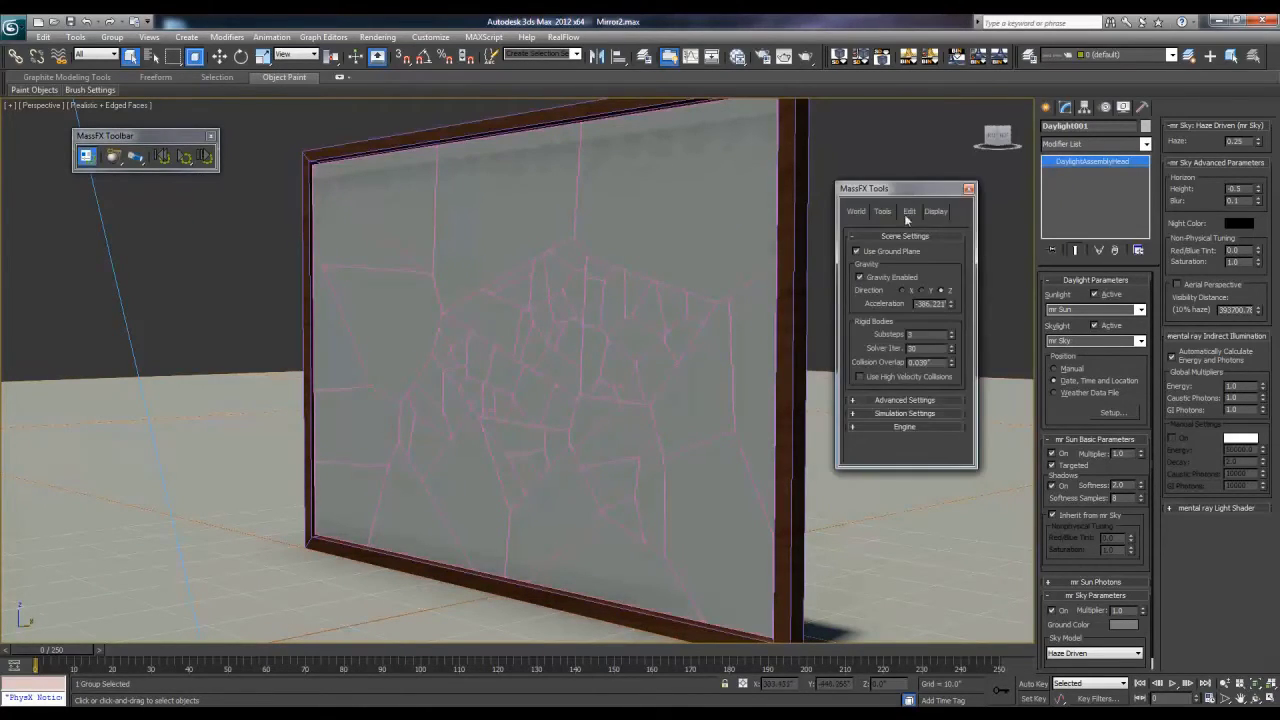
click(908, 213)
click(881, 213)
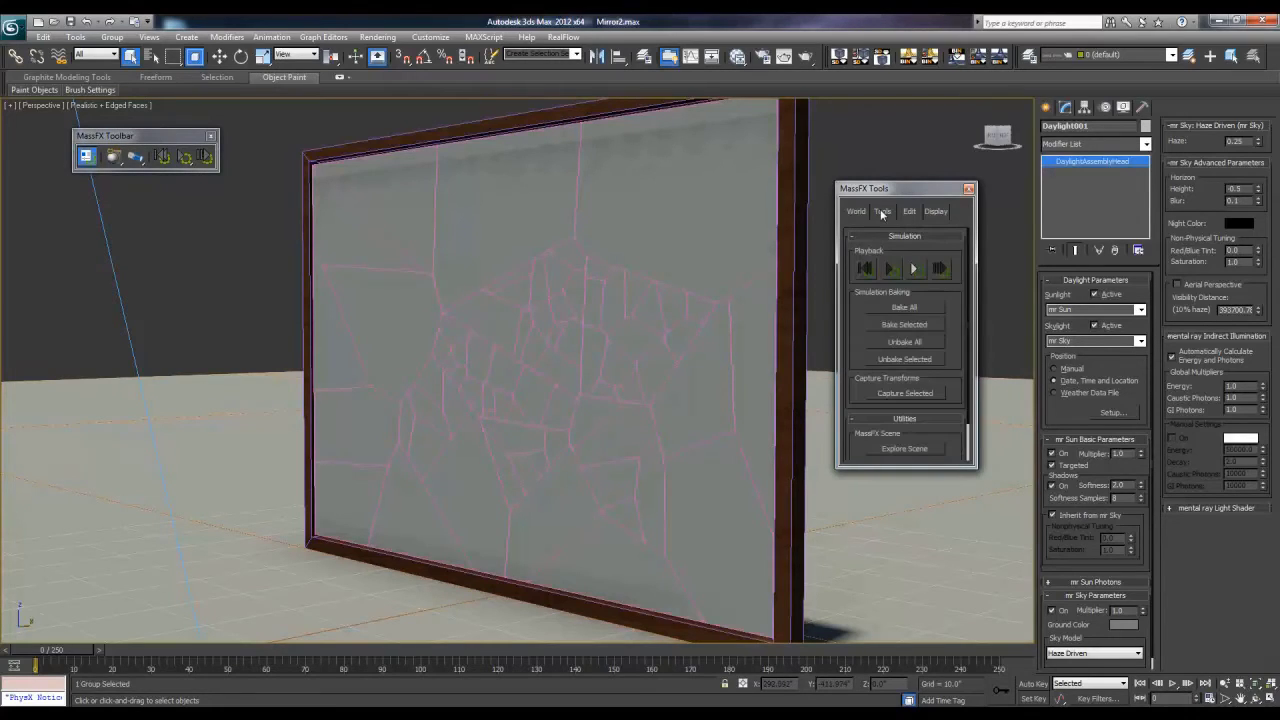
click(912, 309)
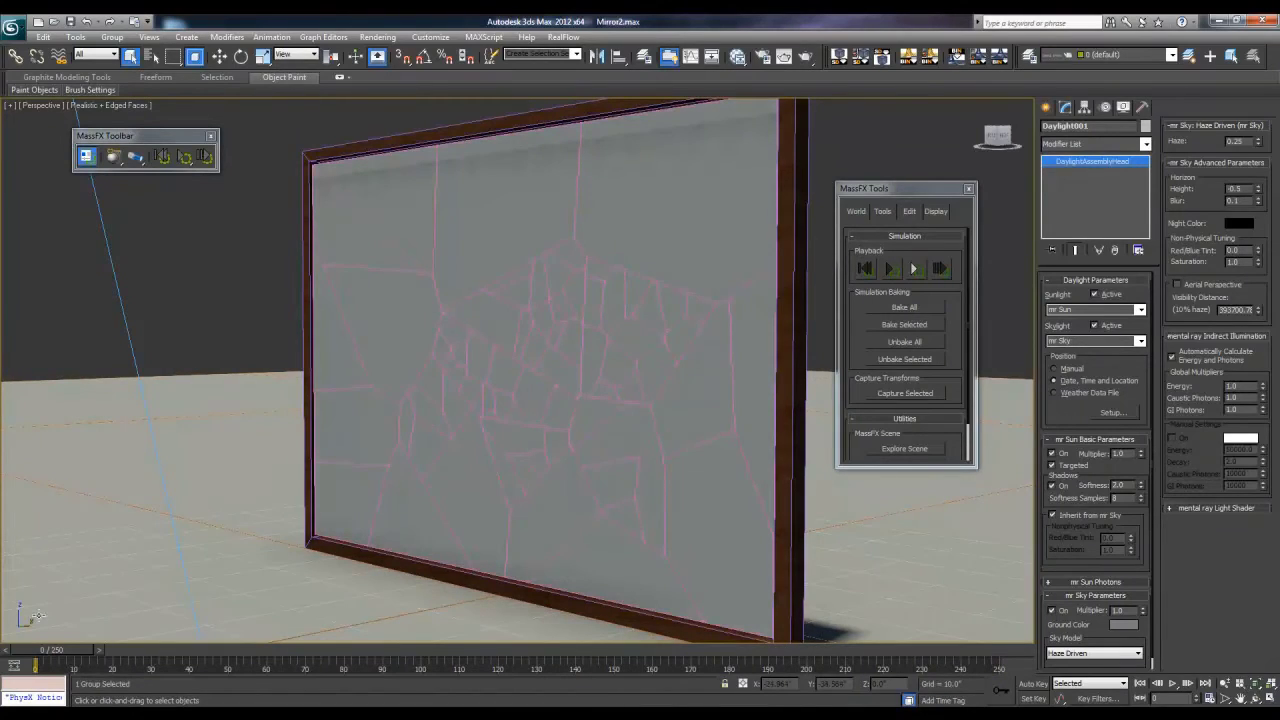
click(487, 240)
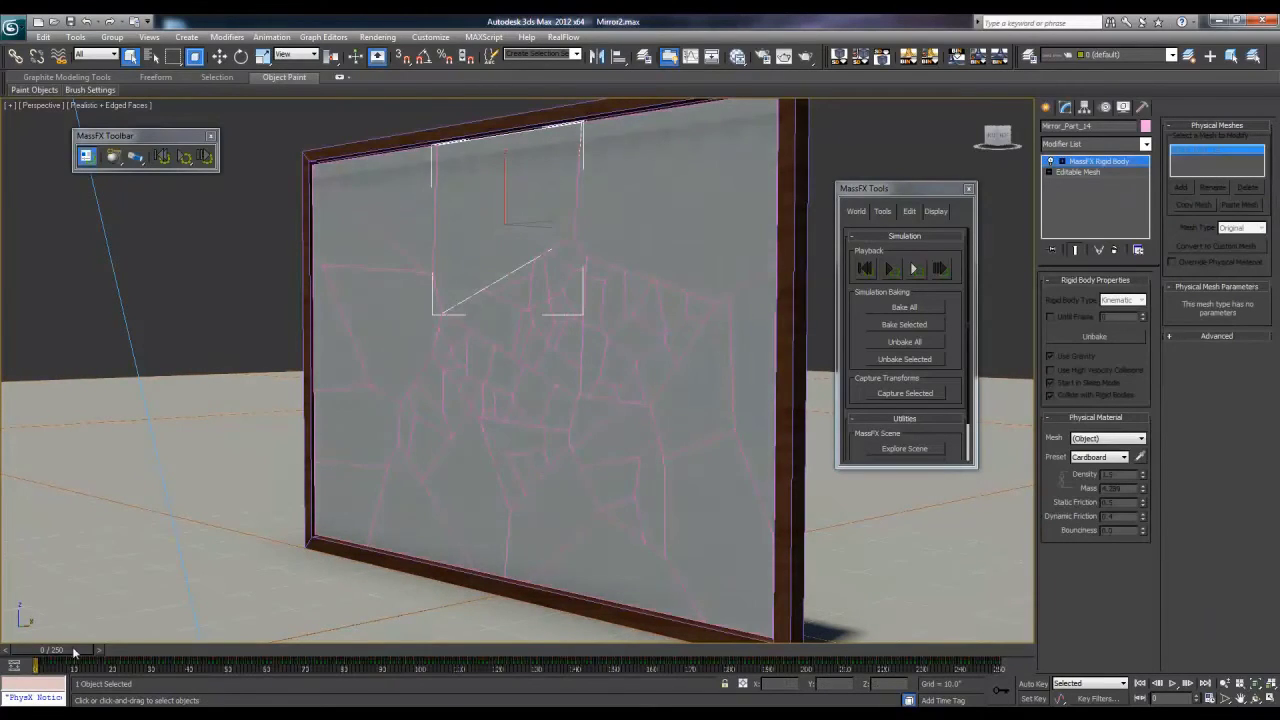
drag(72, 646, 40, 676)
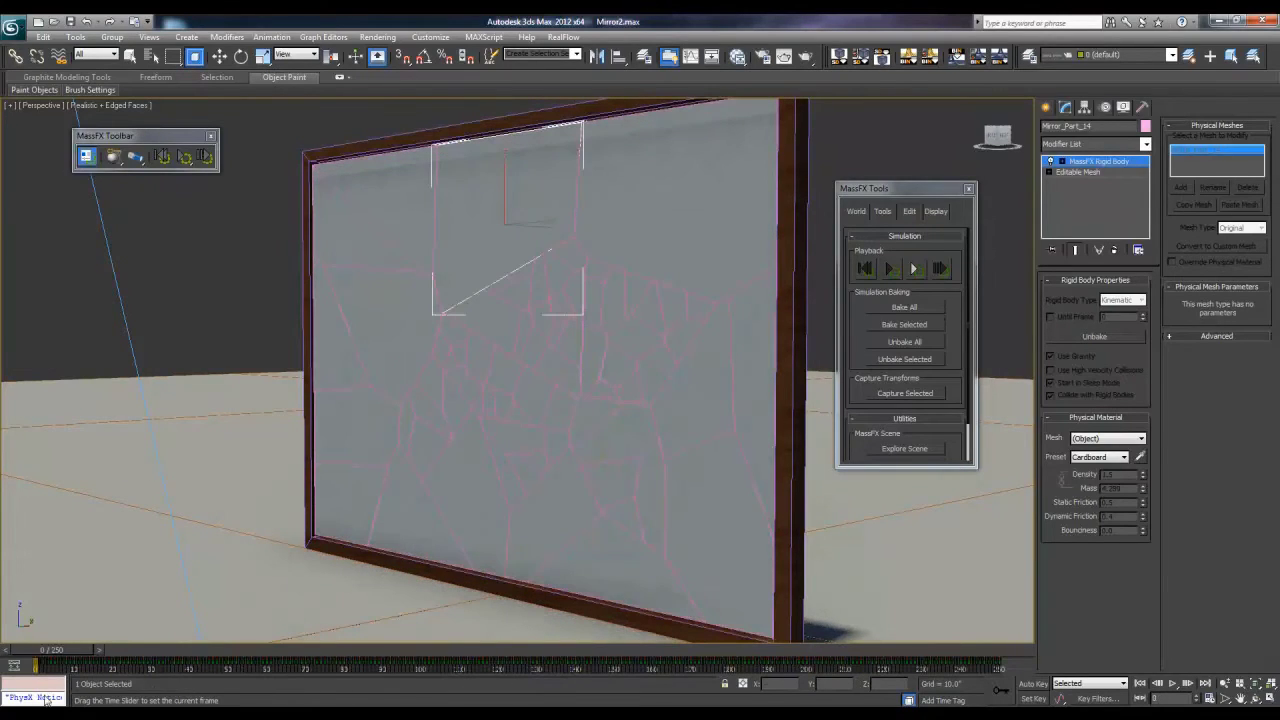
Step: Select the mirror frame Box001 and unbake the MassFX simulation
click(447, 573)
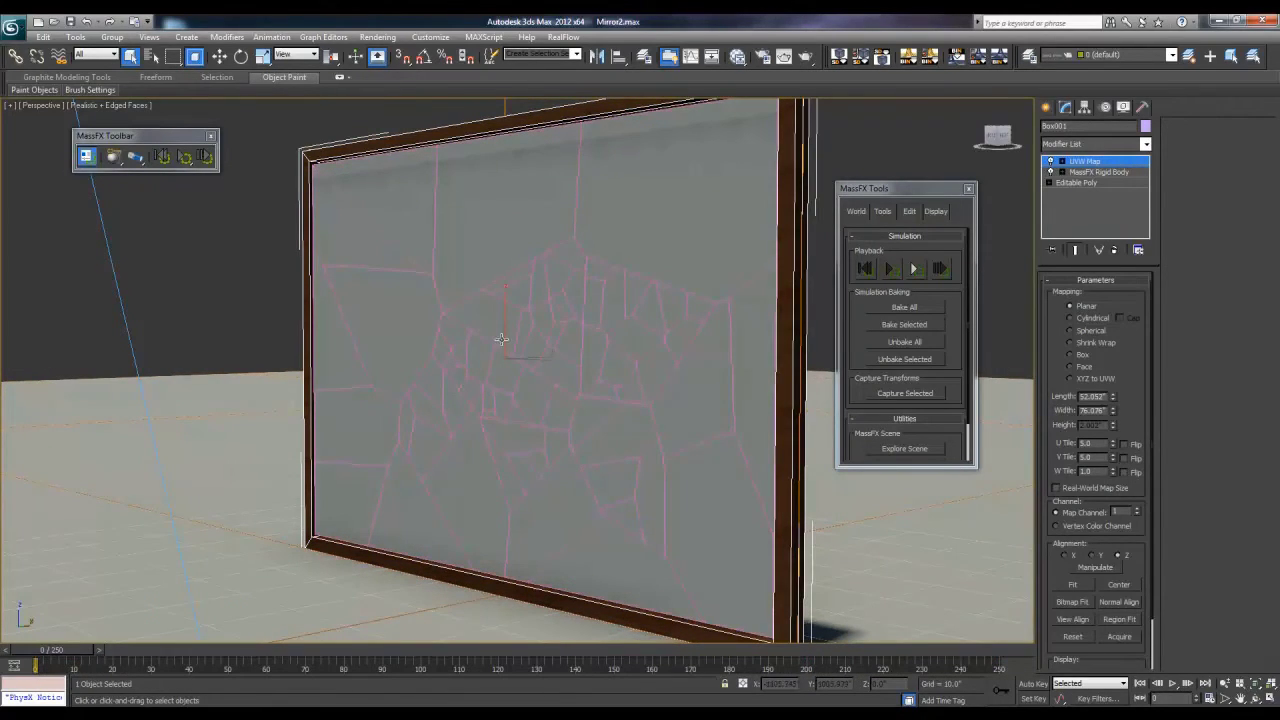
mouse_move(45, 653)
mouse_down()
mouse_move(97, 651)
mouse_move(35, 652)
mouse_up()
click(914, 342)
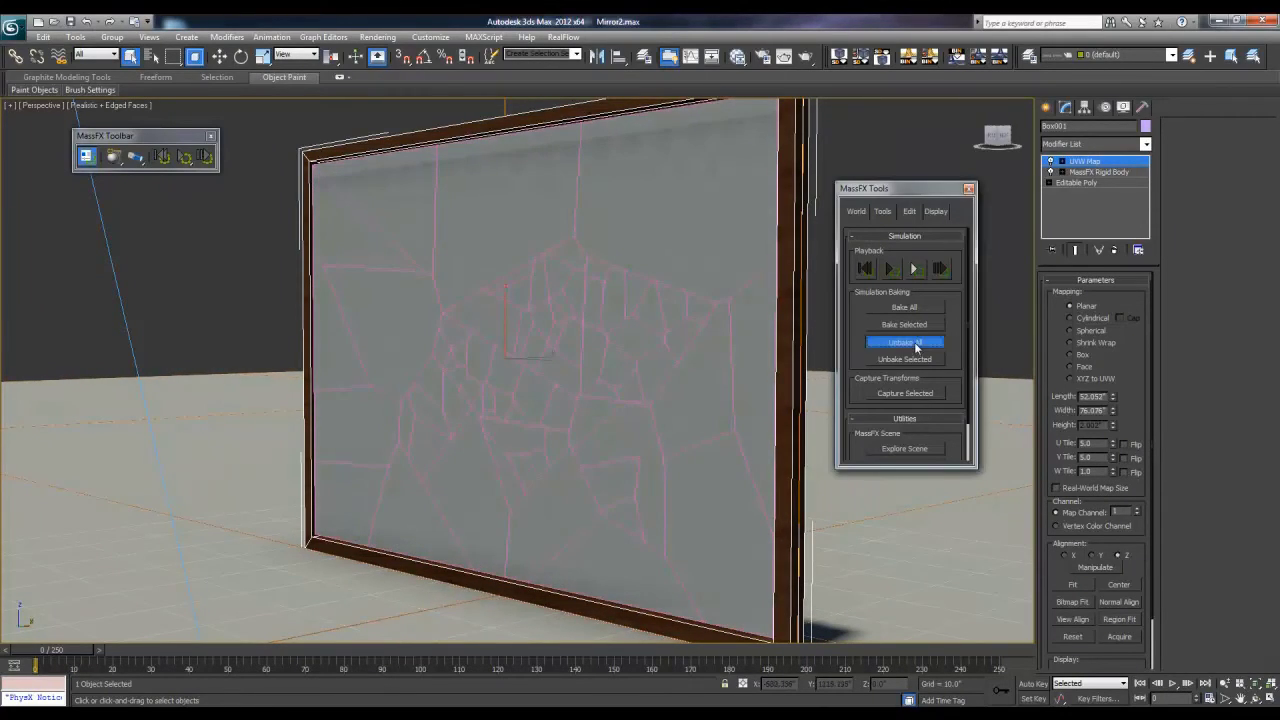
Step: Nudge the mirror frame slightly and bake the whole simulation again
click(792, 425)
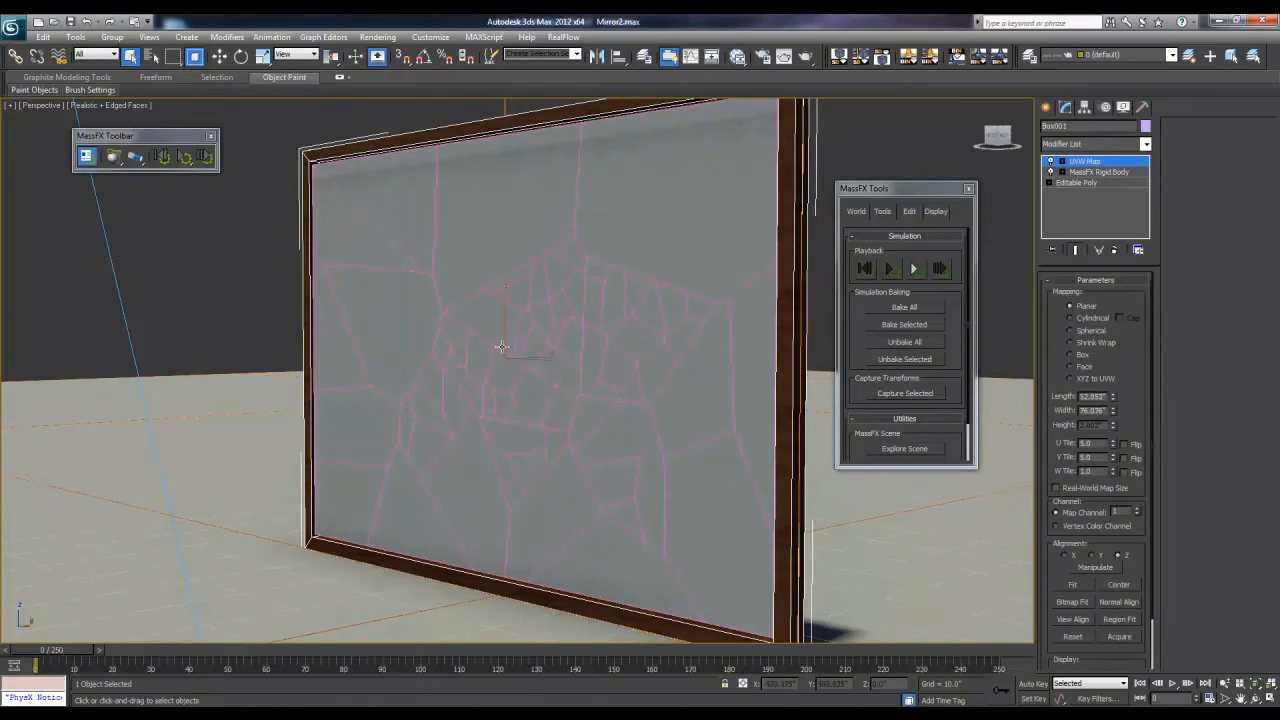
key(w)
drag(510, 319, 510, 316)
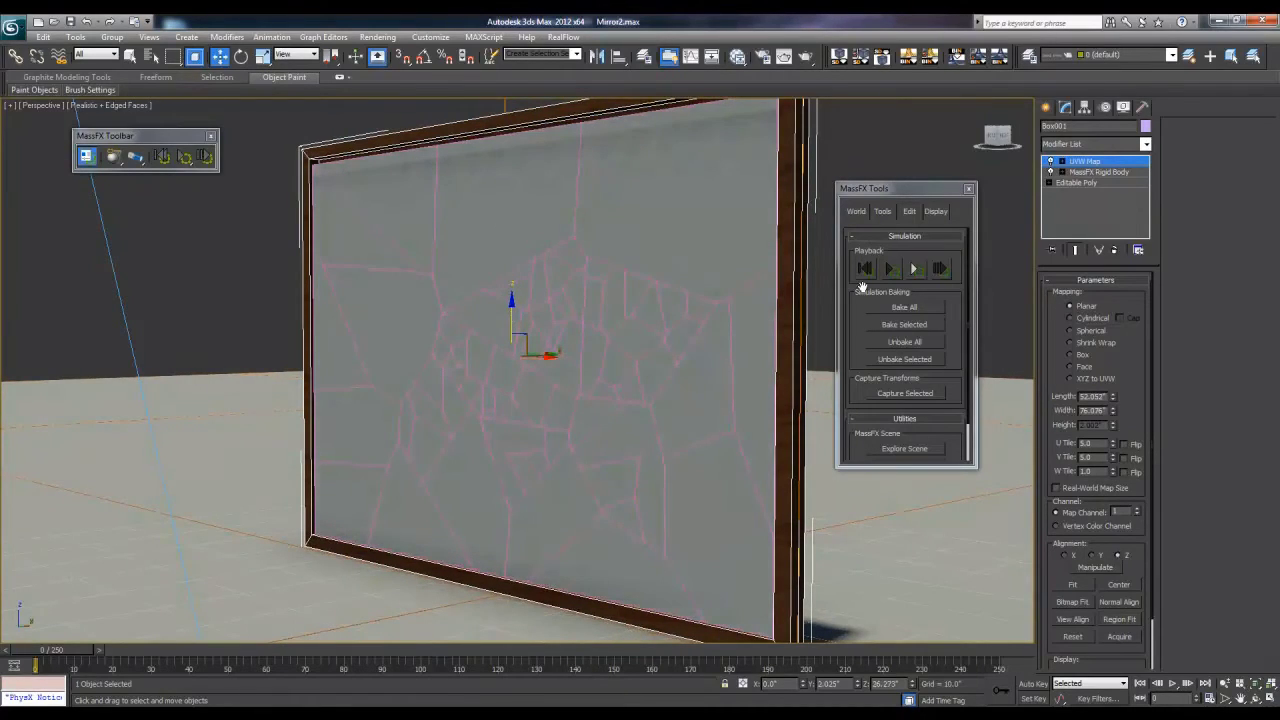
click(900, 308)
click(1172, 684)
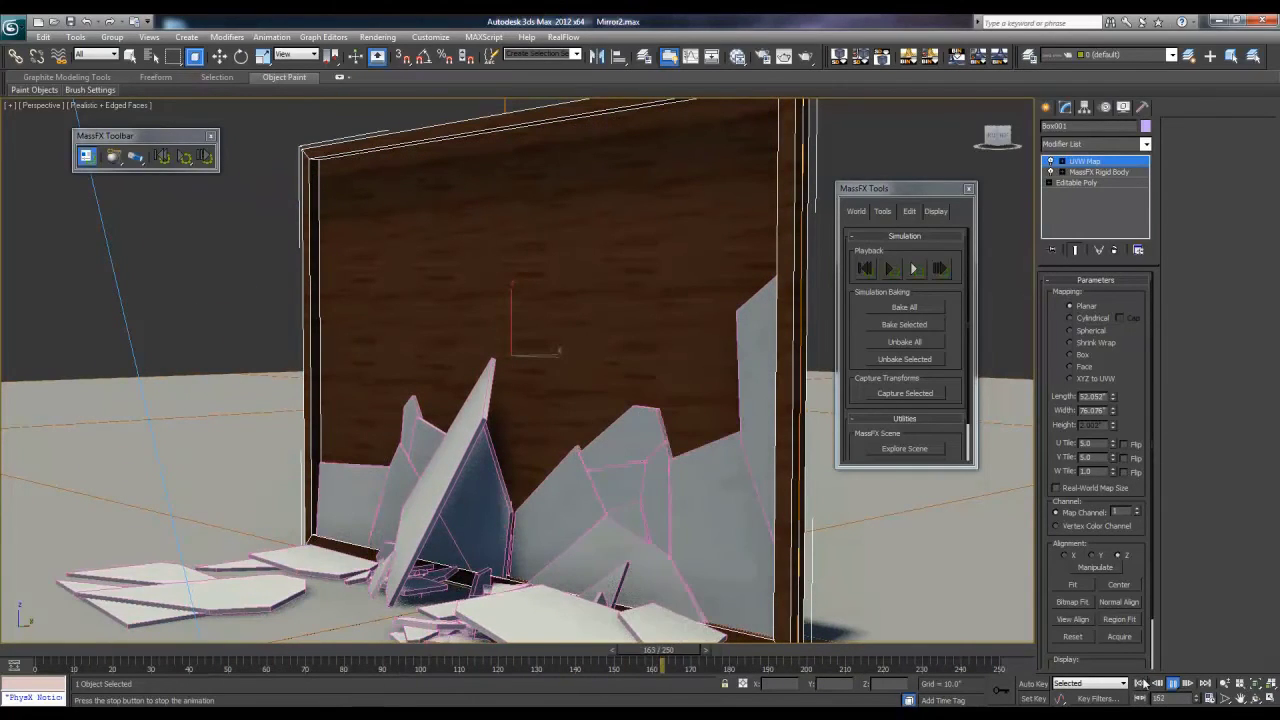
click(1140, 684)
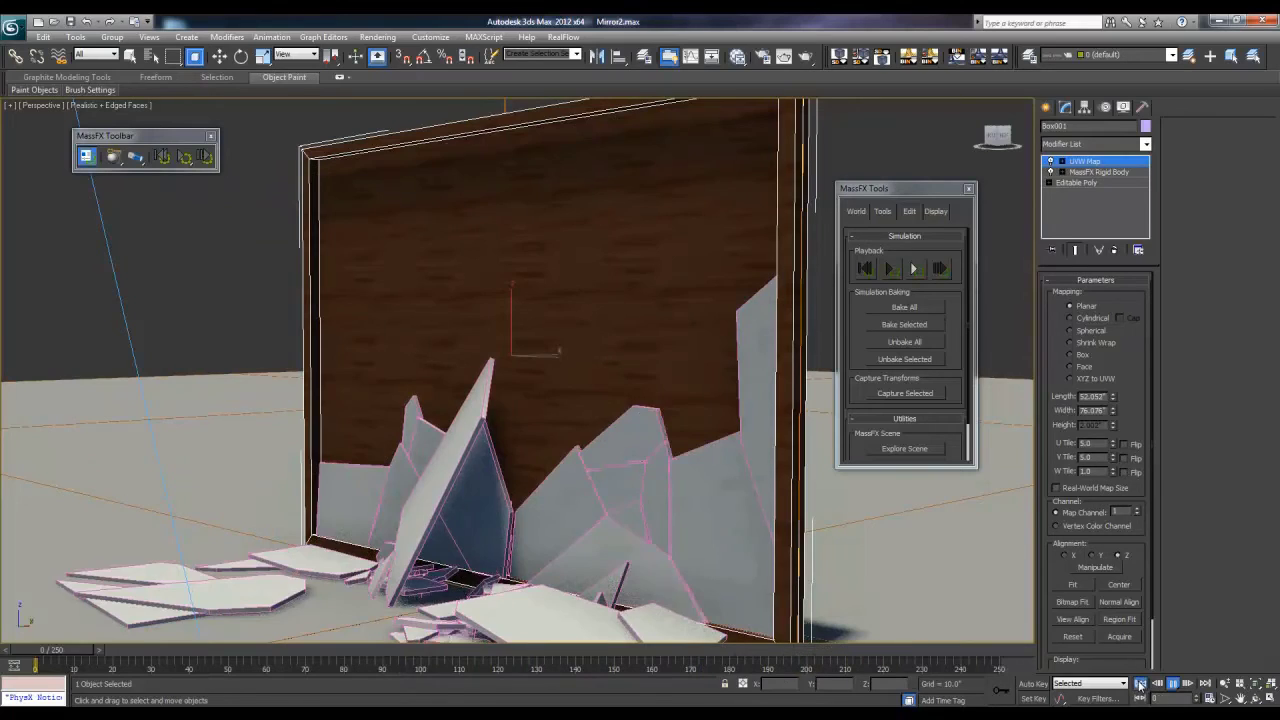
key(w)
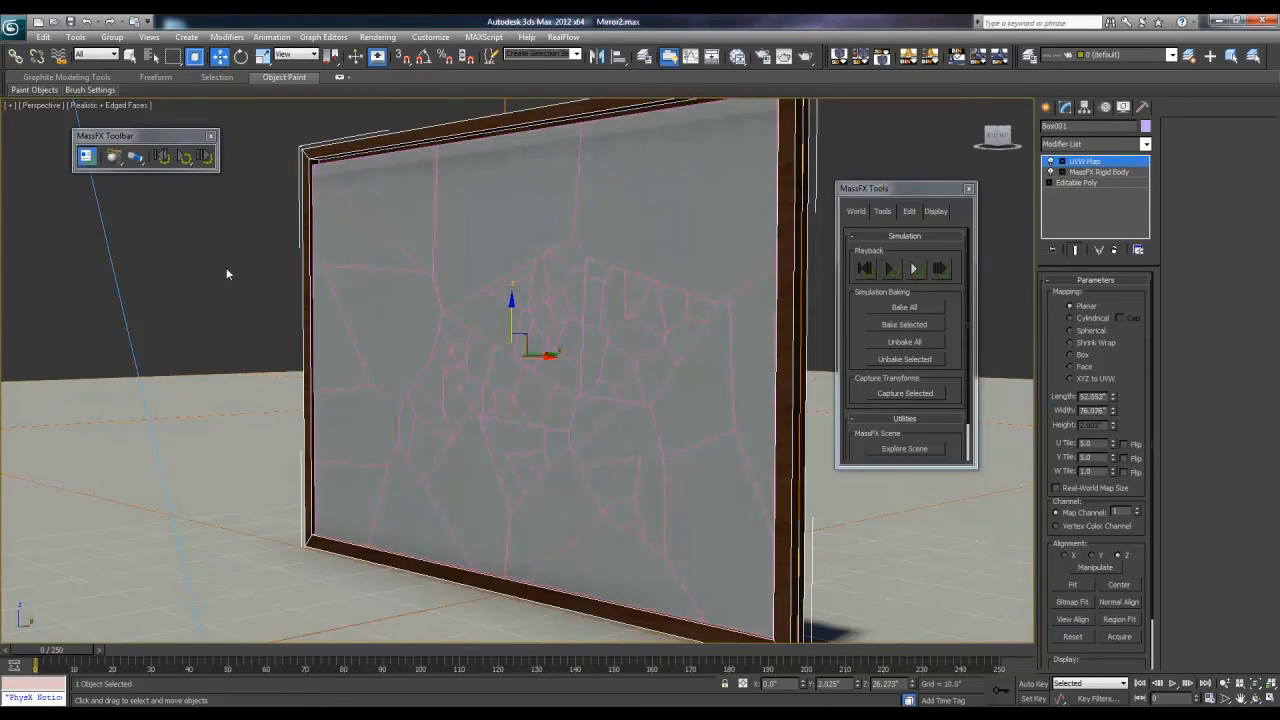
Step: Open the mental ray Render Setup and set the output size to HDTV (video) 1280×720
click(385, 38)
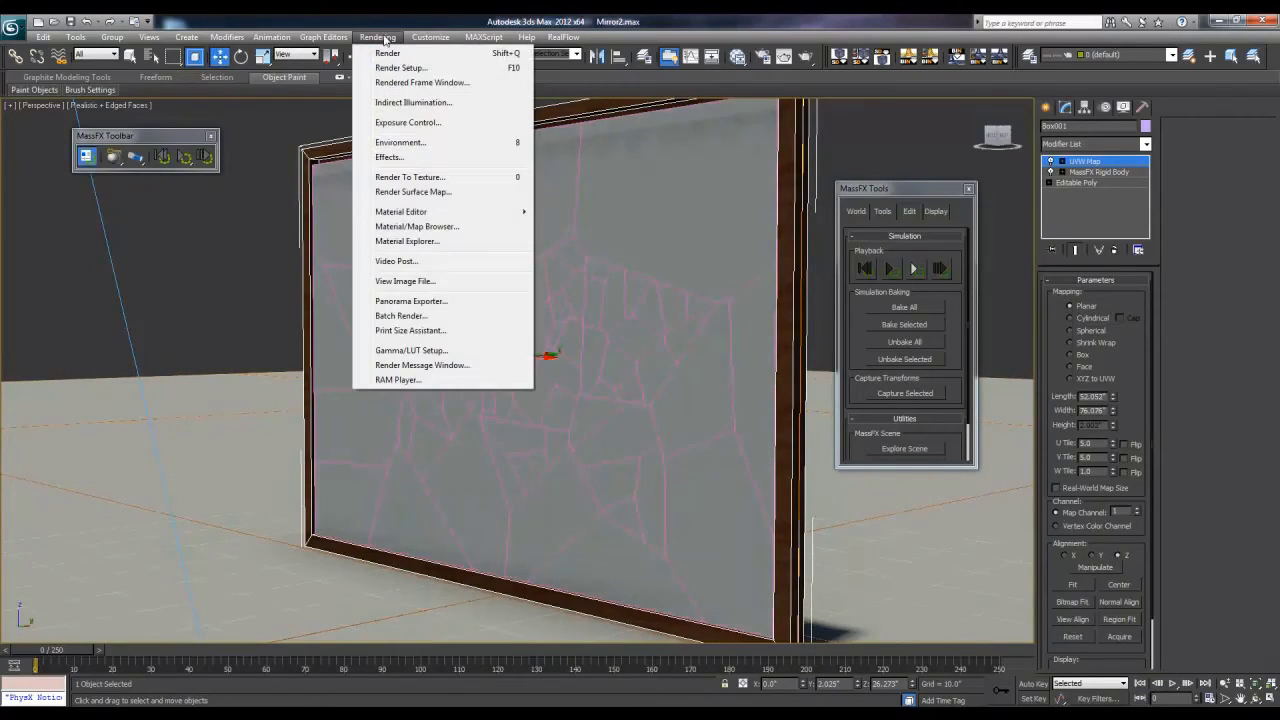
click(392, 72)
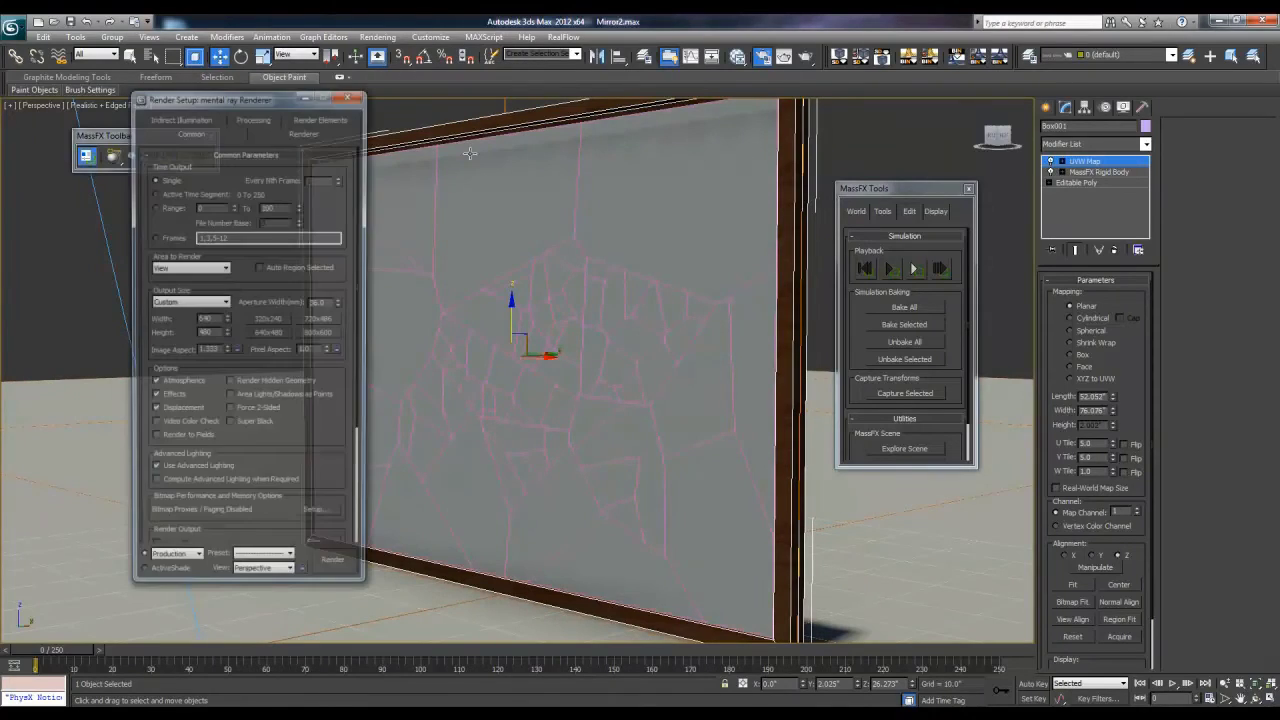
scroll(323, 221, down, 3)
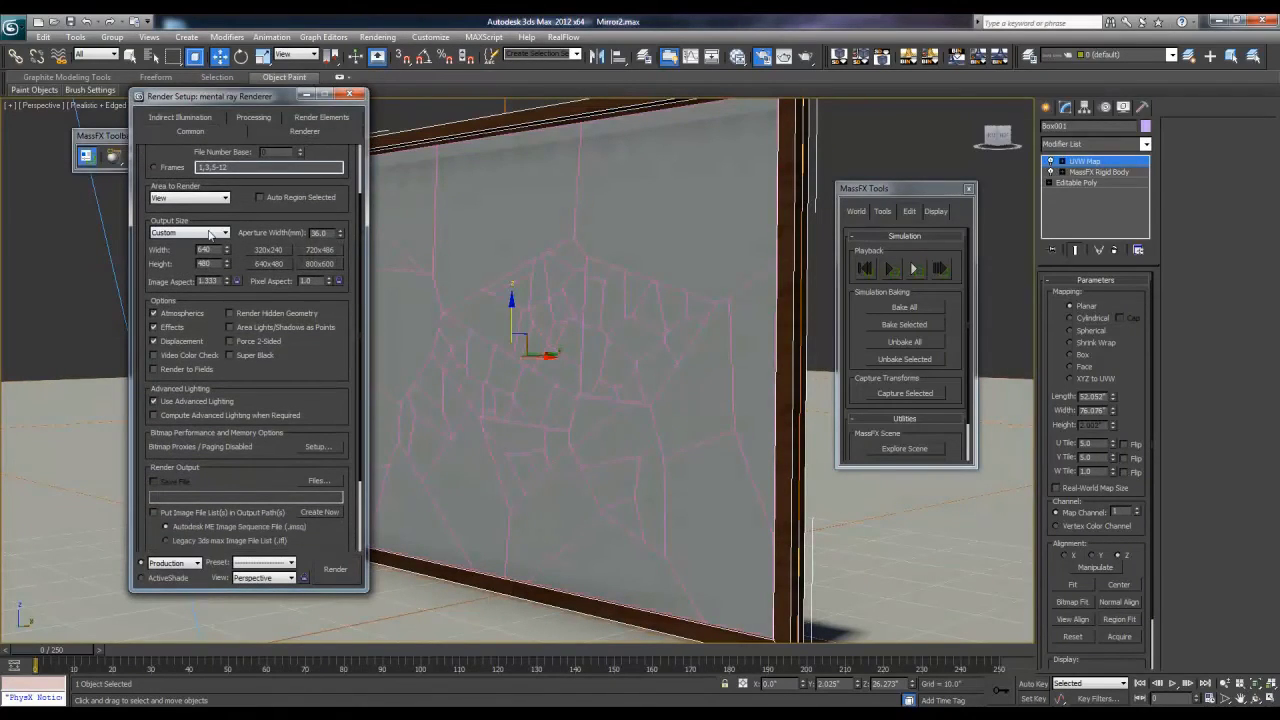
click(210, 232)
click(185, 404)
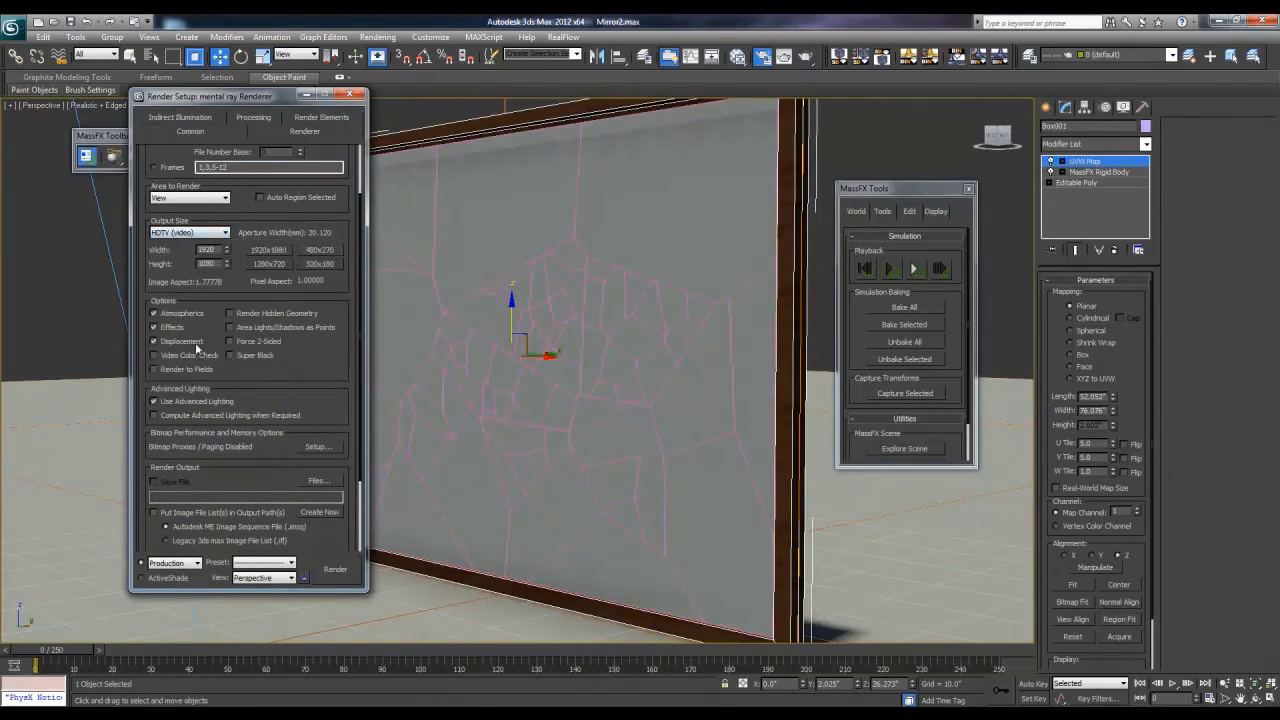
drag(352, 343, 301, 338)
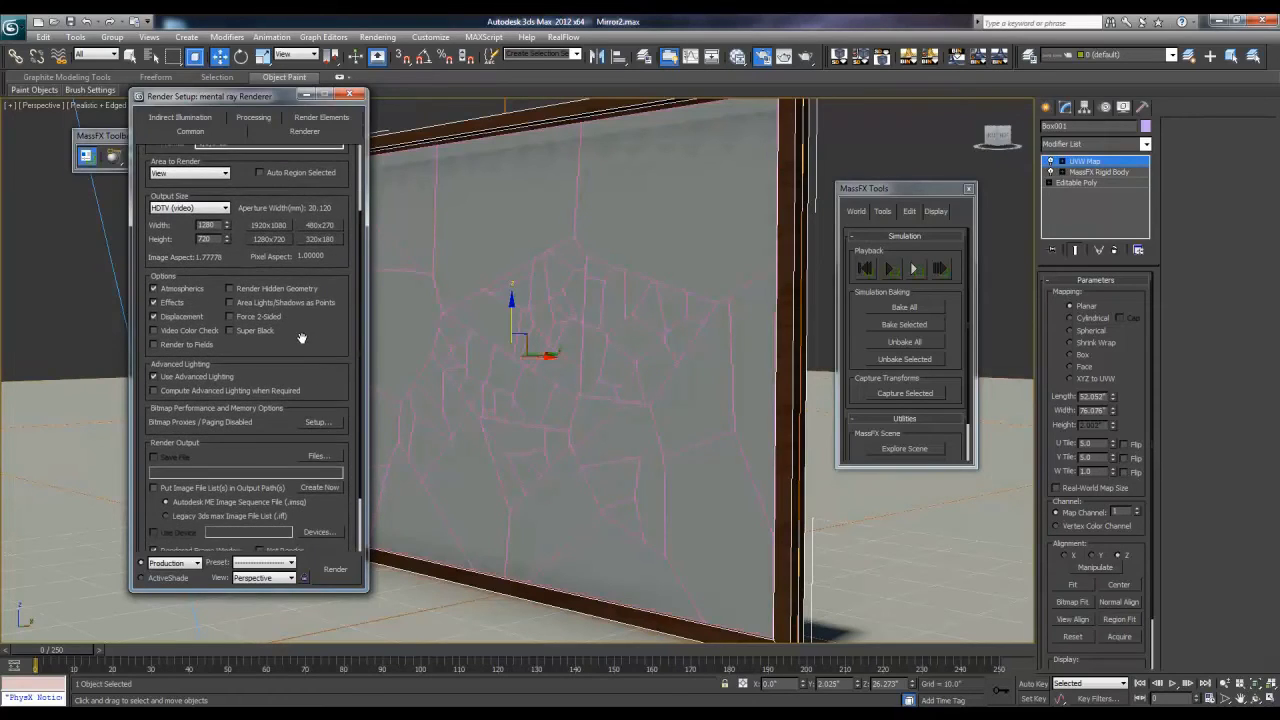
Step: Point the render output to the E:\Documents\3Ds\Tuts\Mirror\Renders folder
click(318, 457)
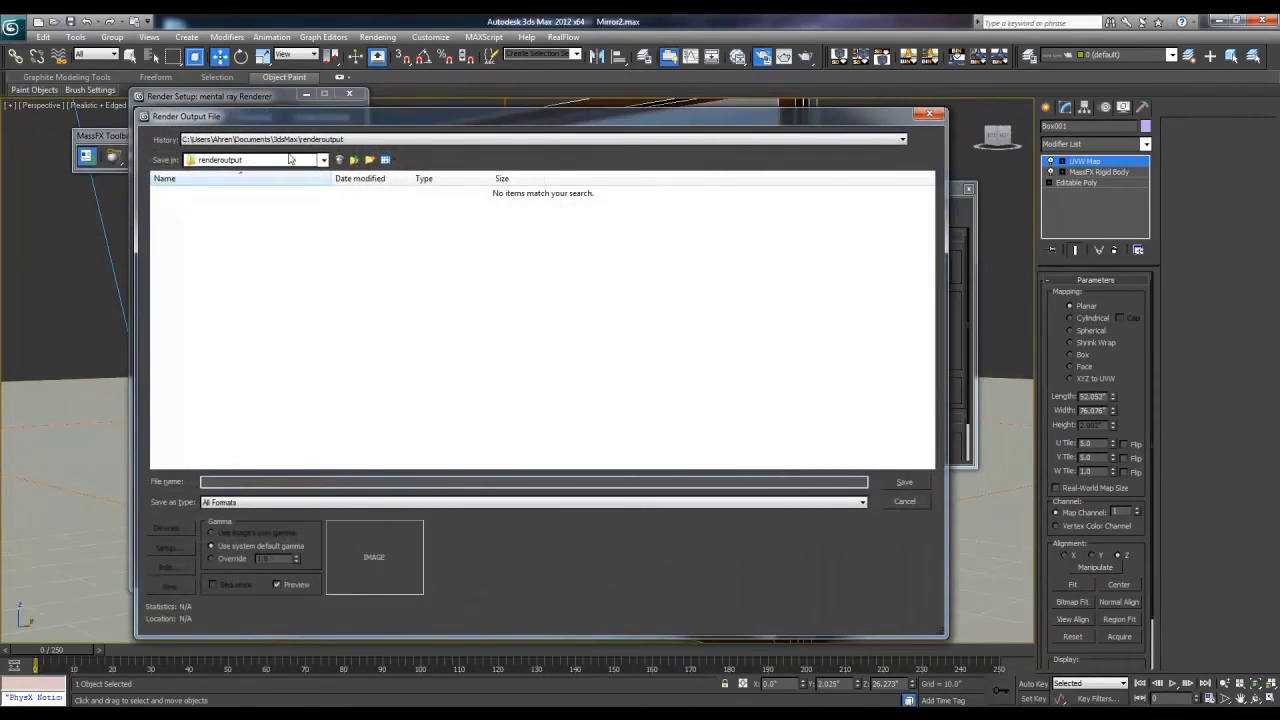
click(290, 160)
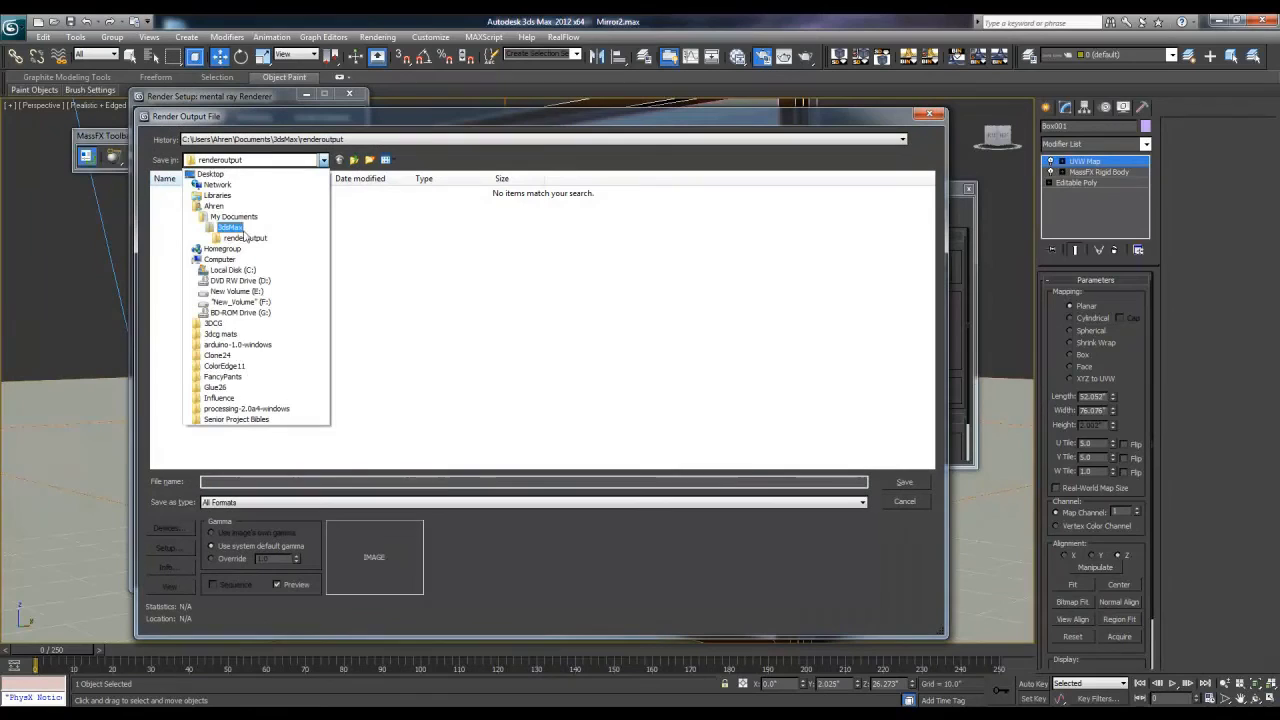
click(236, 291)
double_click(195, 231)
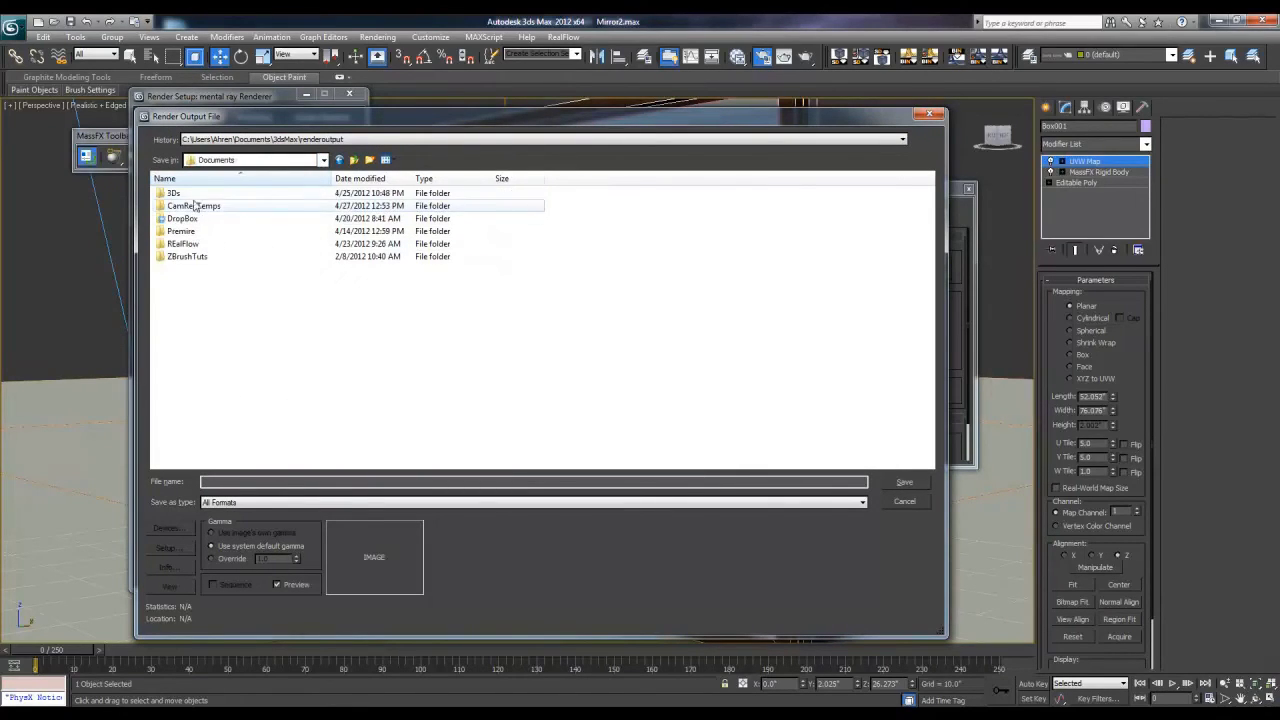
double_click(178, 193)
double_click(195, 370)
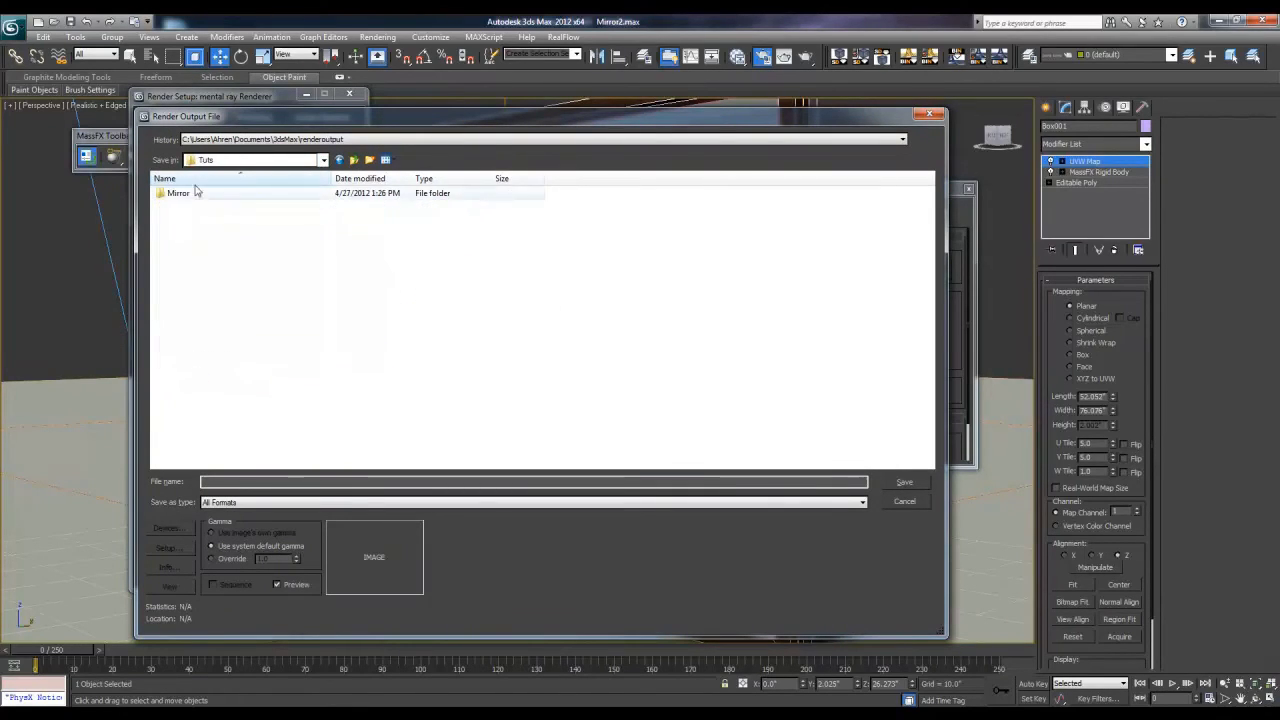
double_click(195, 194)
double_click(195, 193)
Step: Save the output as Frame.png in 24-bit RGB PNG format
click(193, 222)
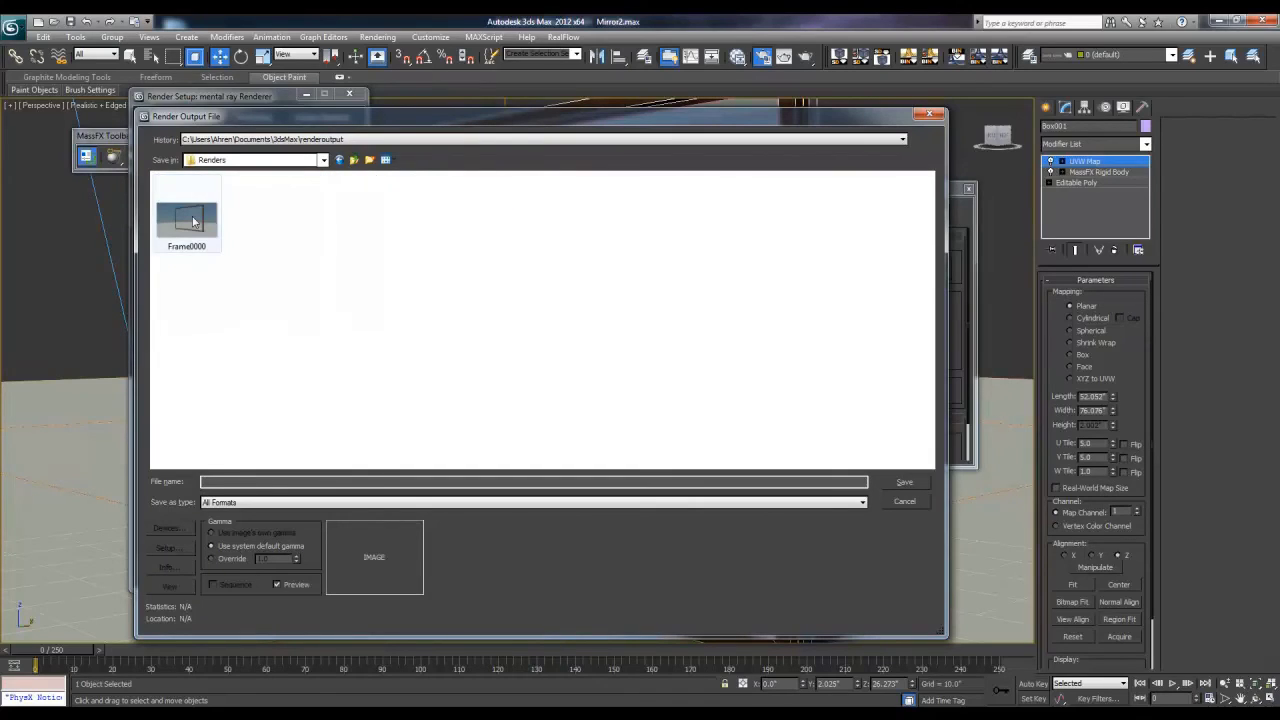
click(238, 482)
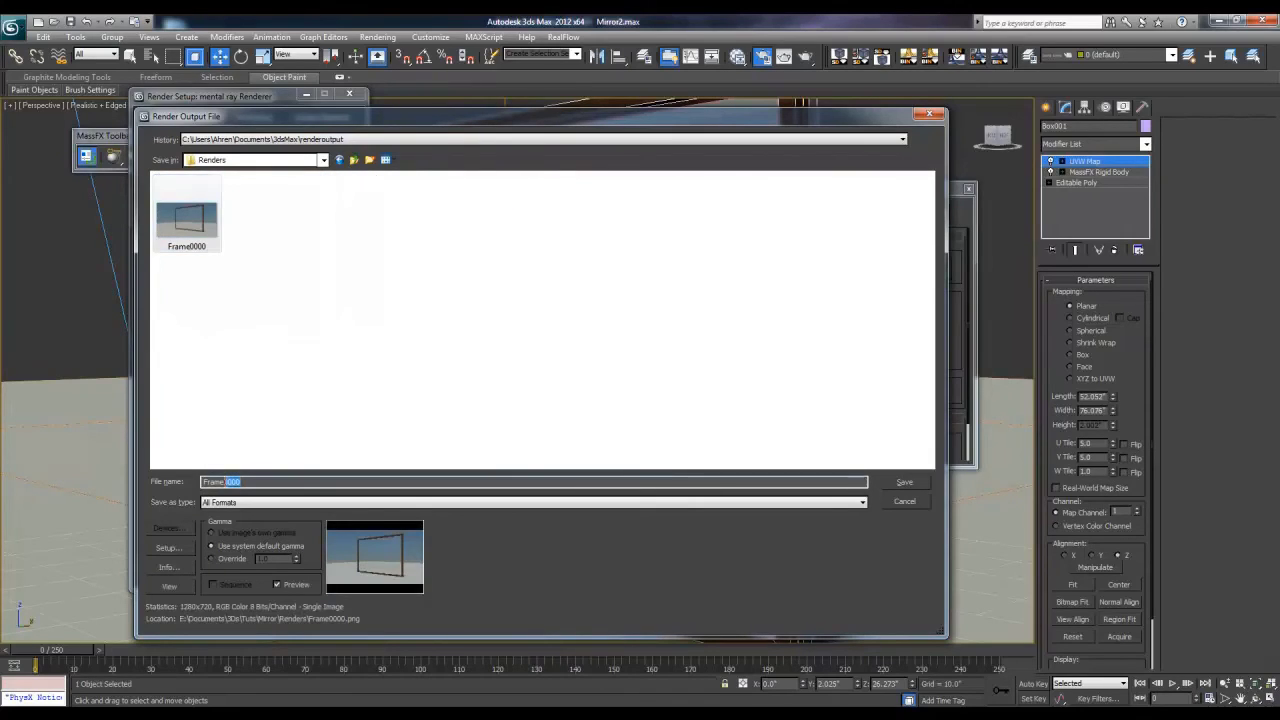
key(BackSpace)
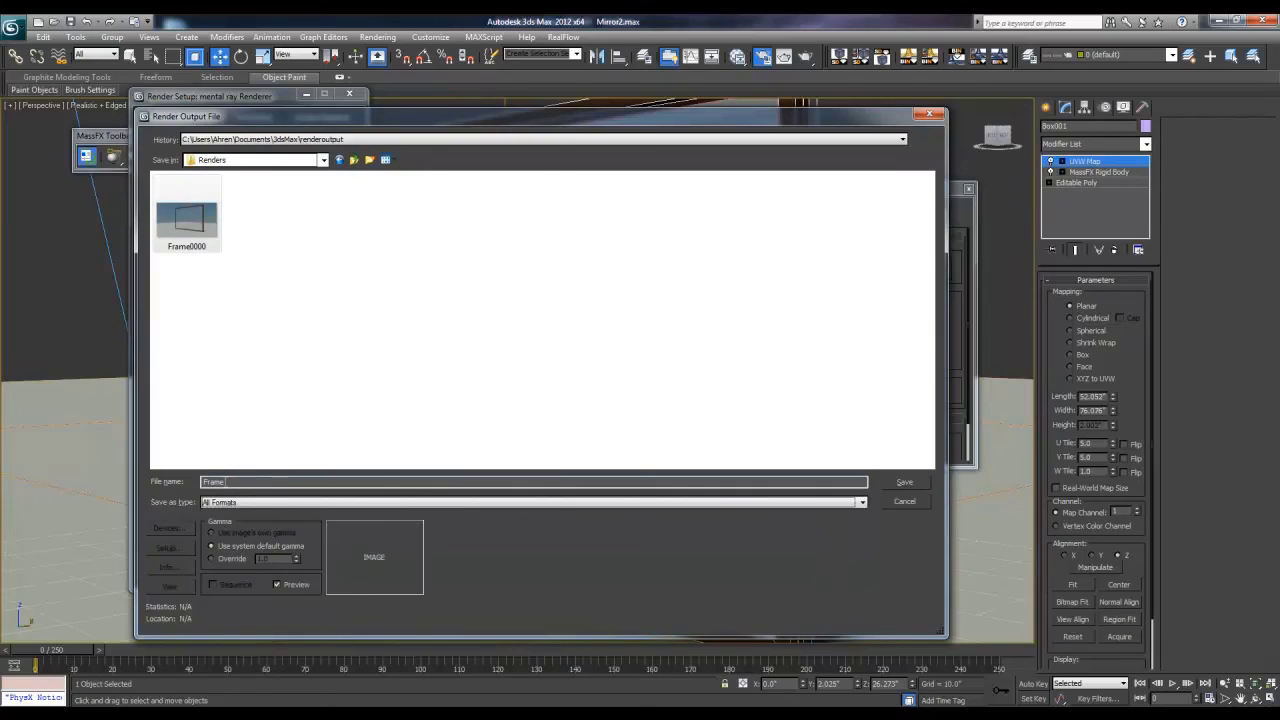
click(224, 503)
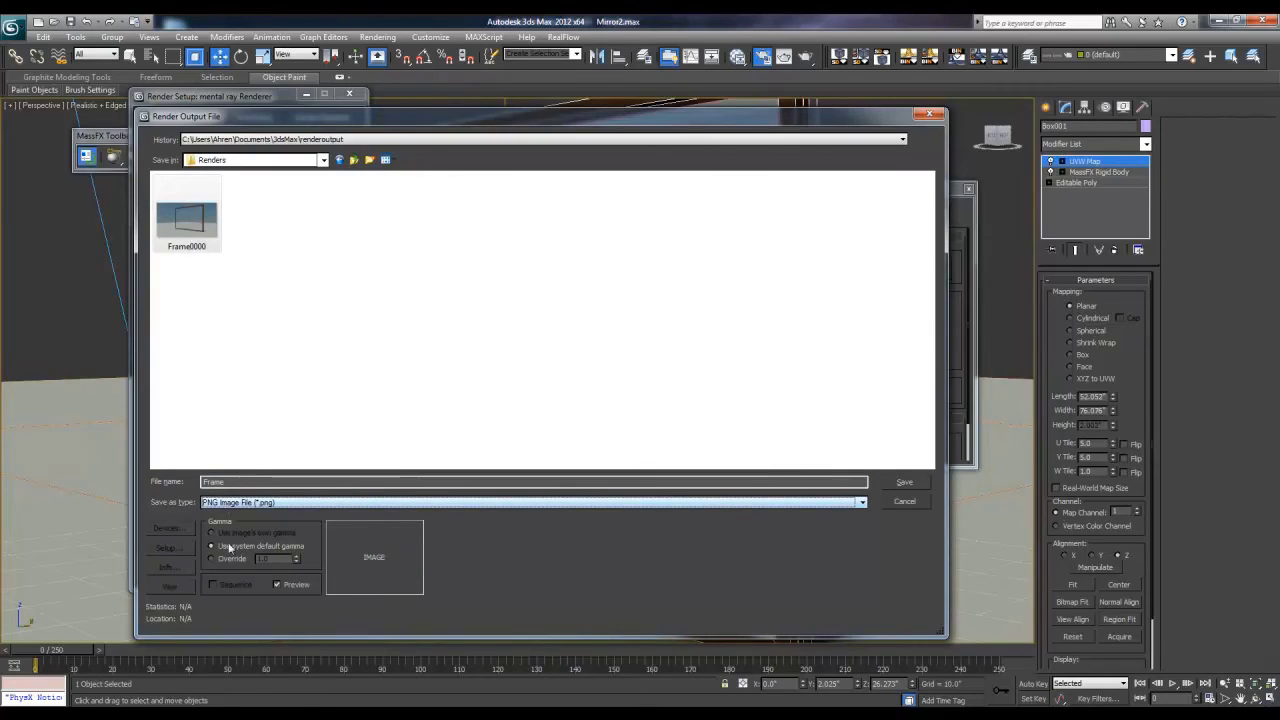
click(904, 482)
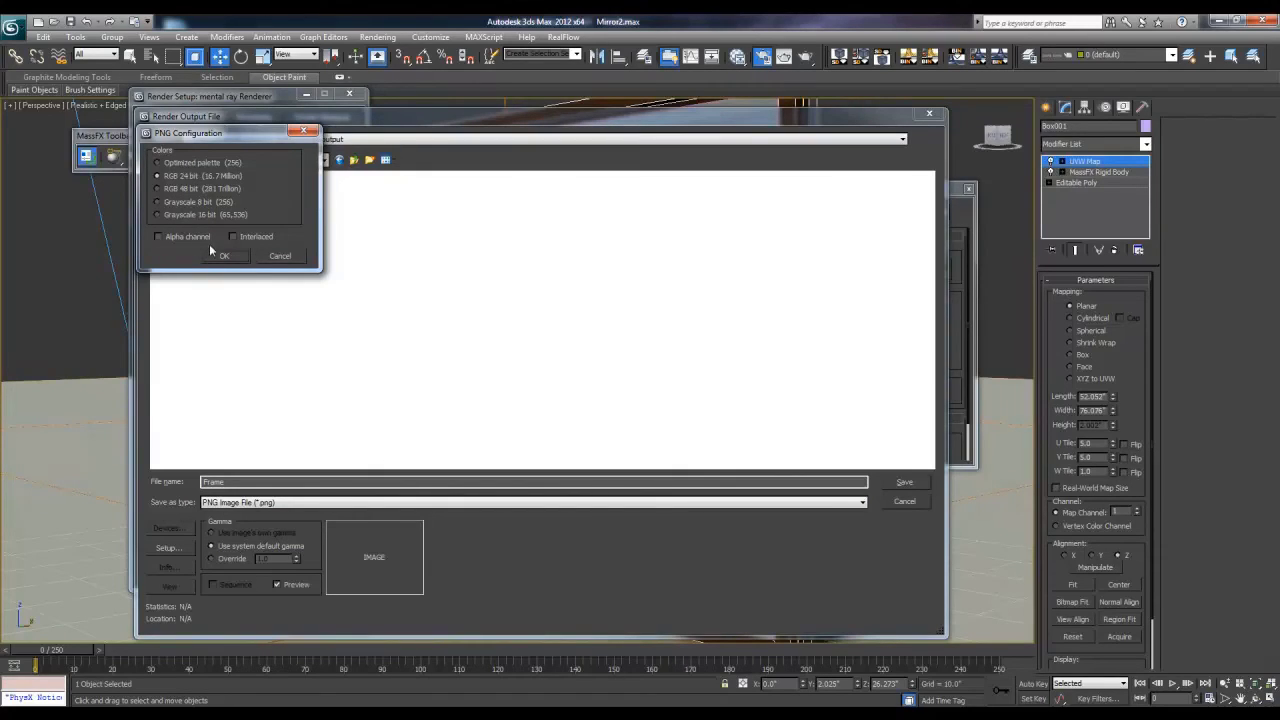
drag(209, 137, 279, 152)
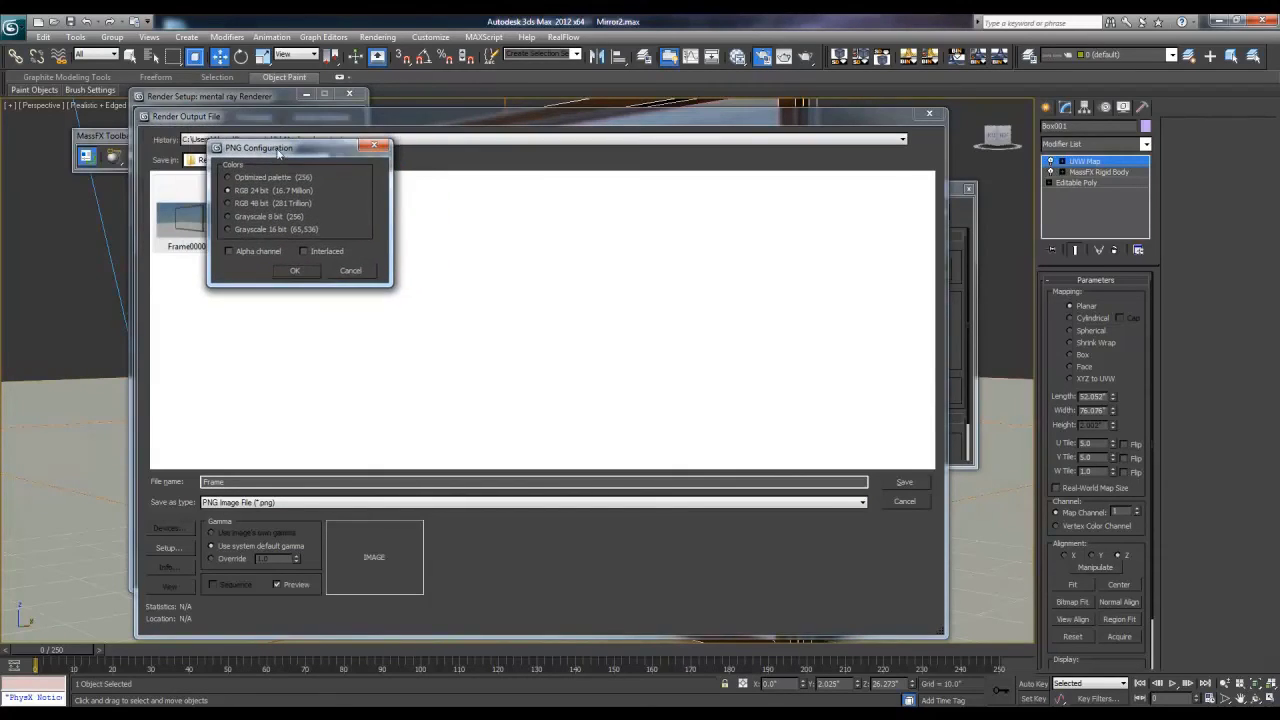
click(289, 274)
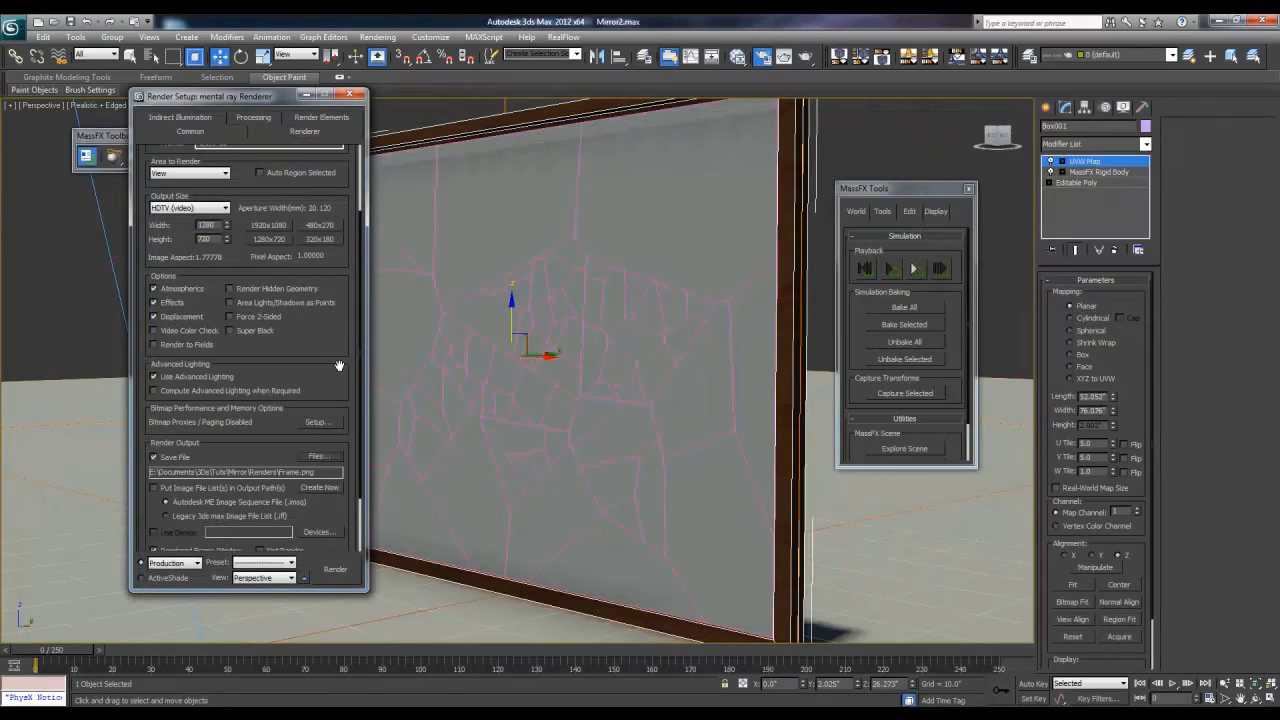
Step: Set mental ray samples per pixel to minimum 4 and maximum 64
drag(339, 366, 341, 249)
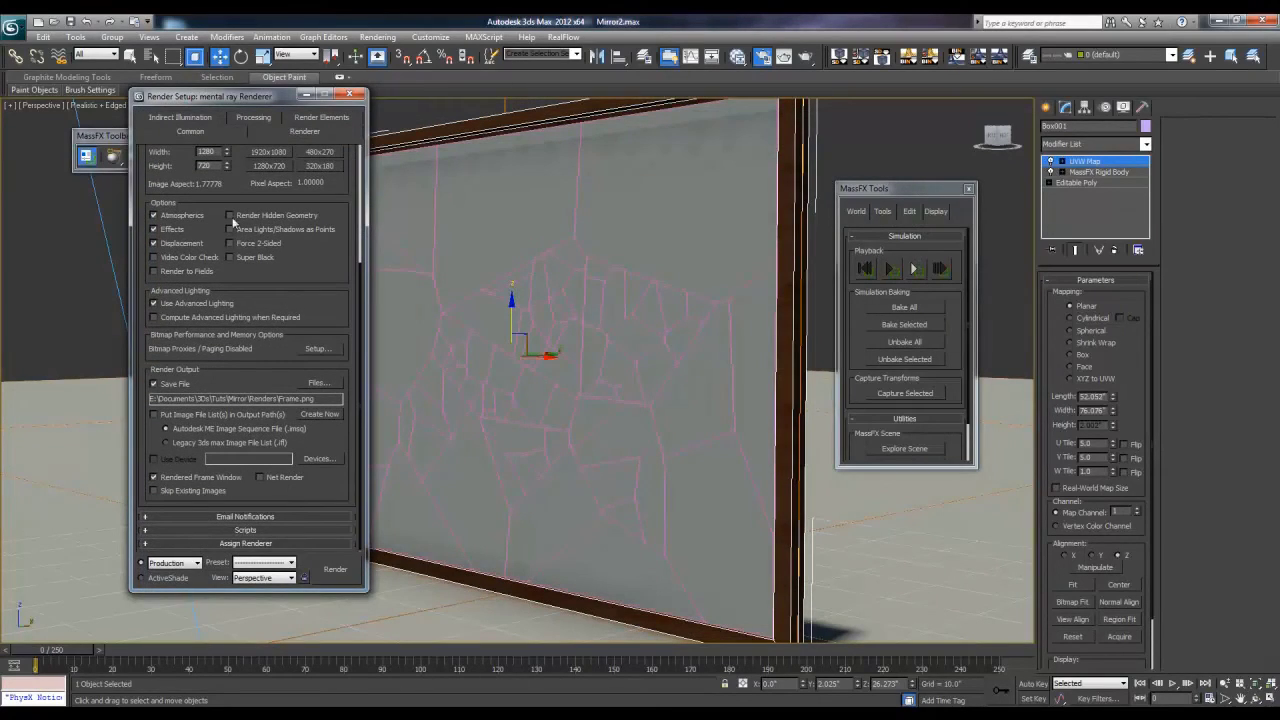
click(286, 131)
click(208, 257)
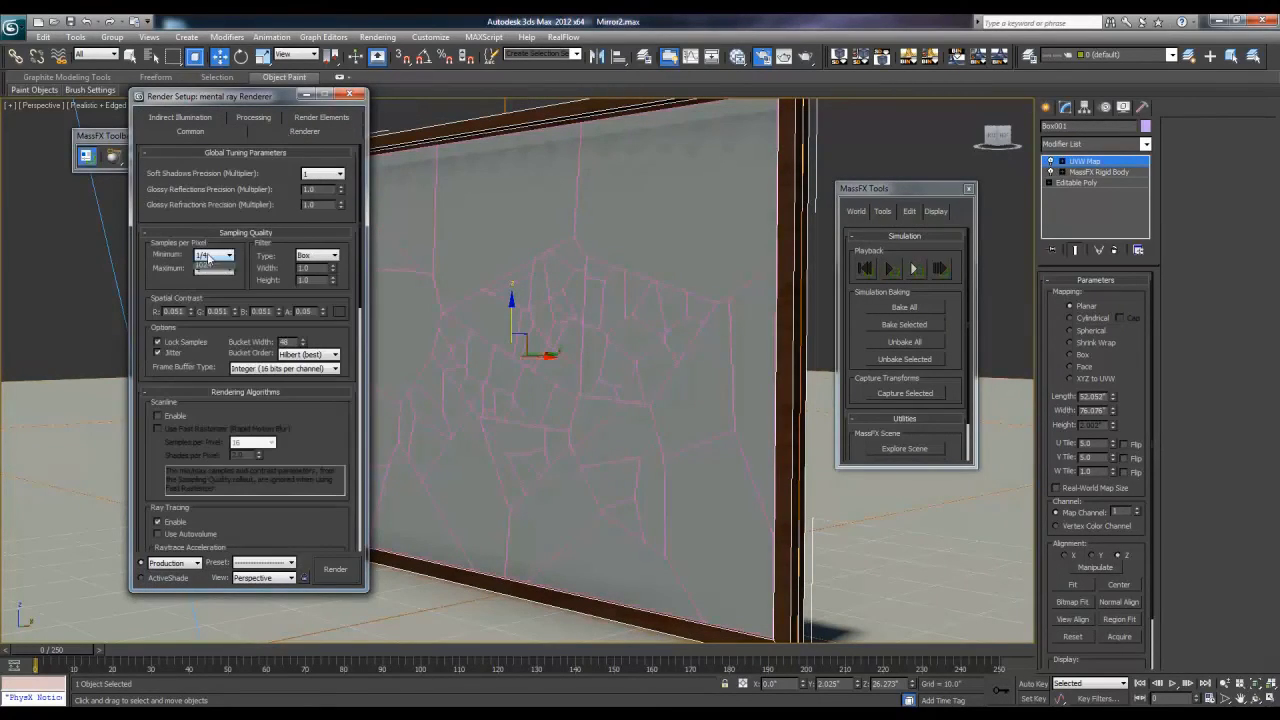
click(211, 302)
click(213, 268)
click(215, 338)
click(208, 256)
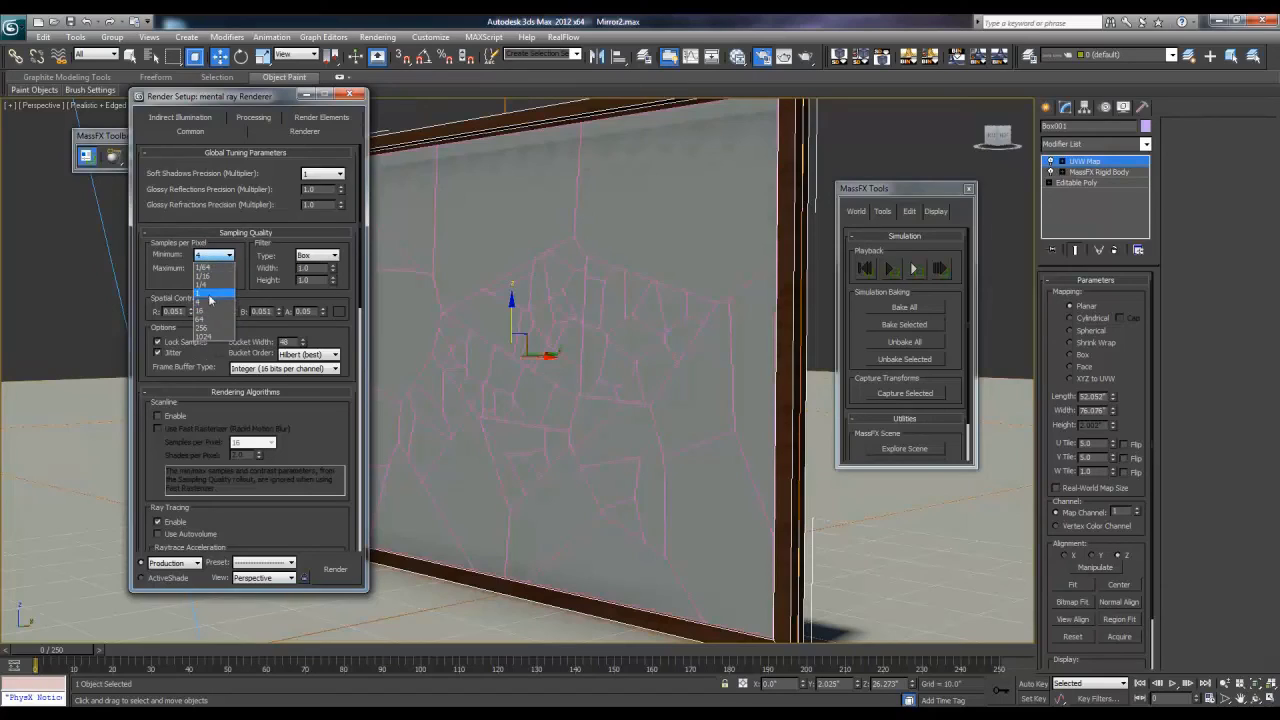
click(210, 298)
click(213, 268)
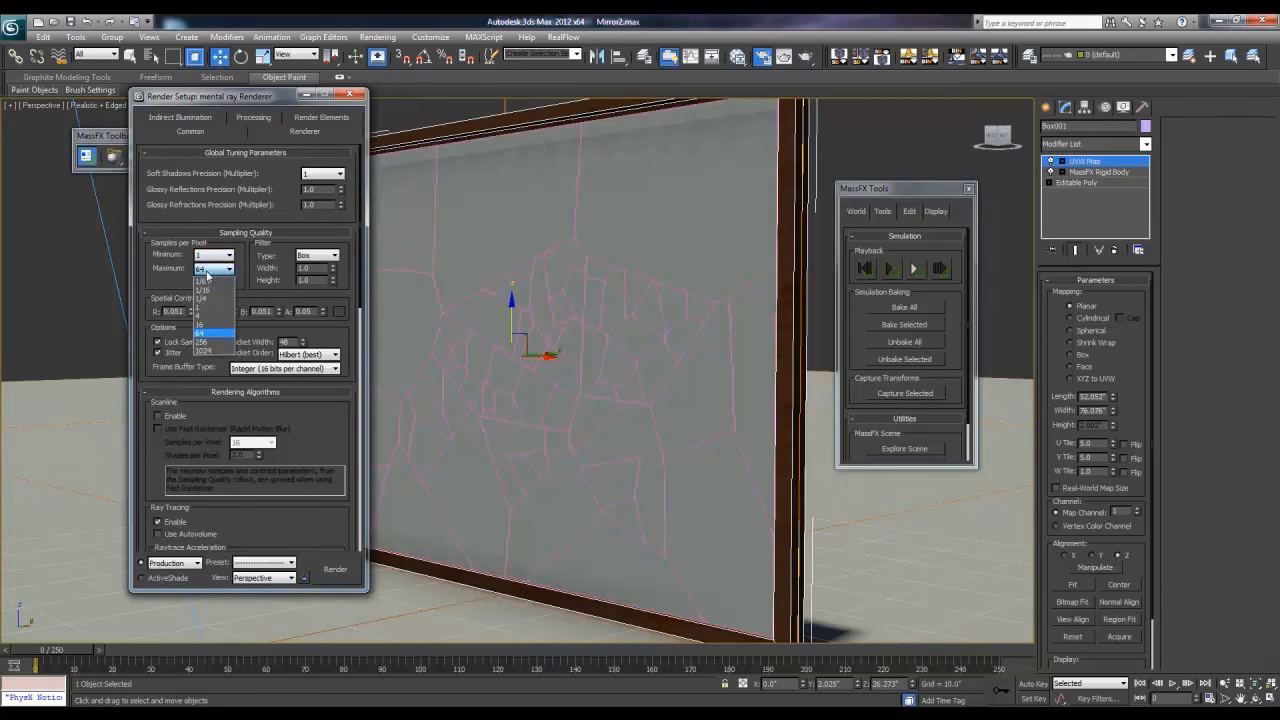
click(211, 326)
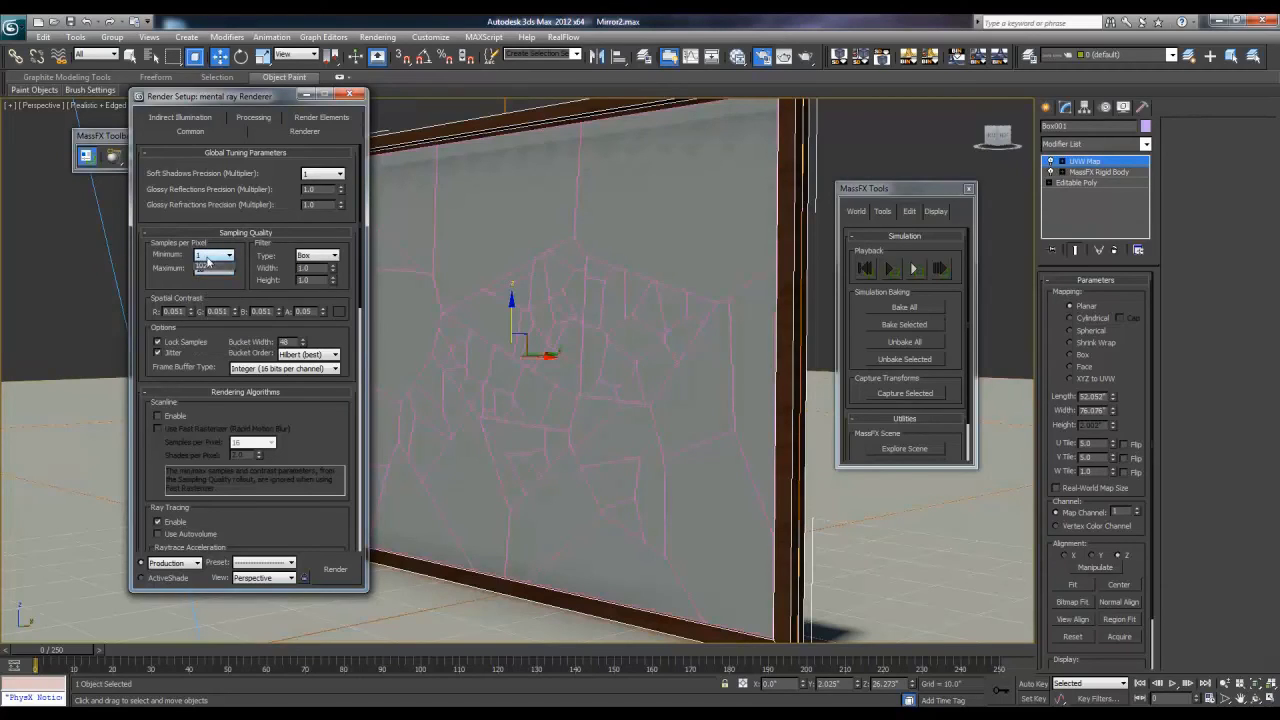
click(208, 256)
click(215, 302)
click(213, 268)
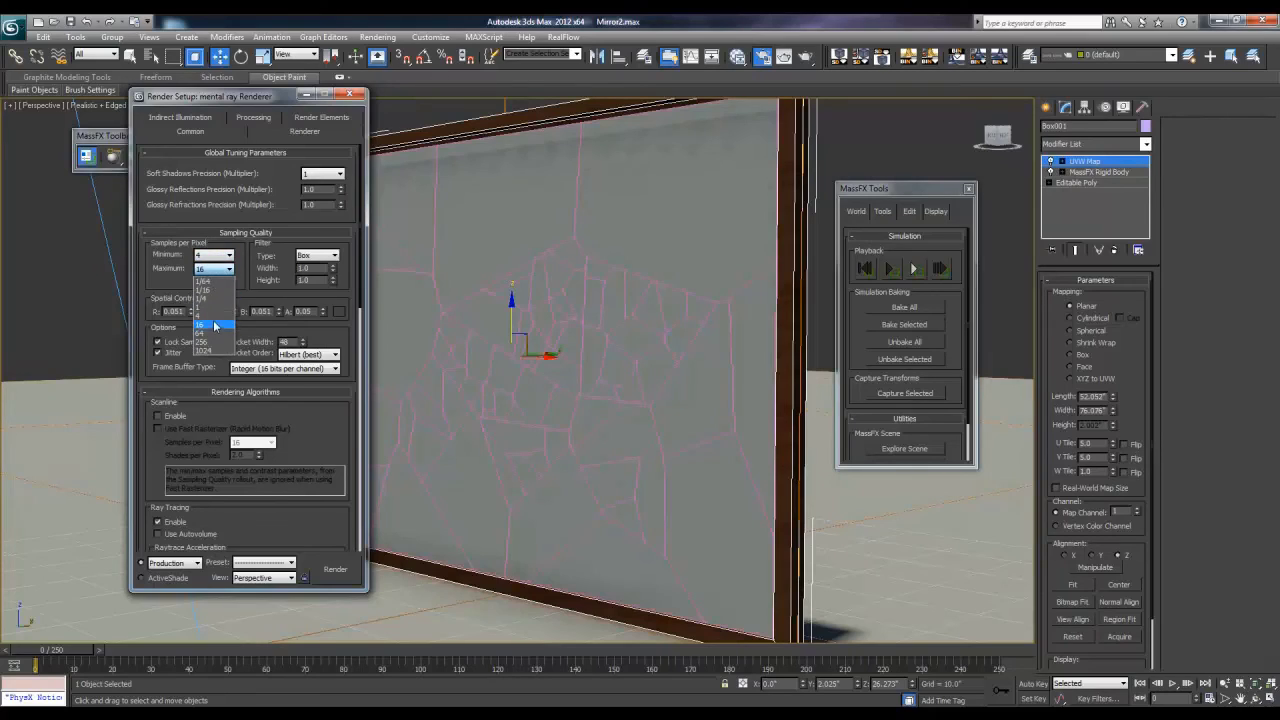
click(214, 333)
Step: Use the Mitchell filter and set soft shadows precision to 2
click(318, 256)
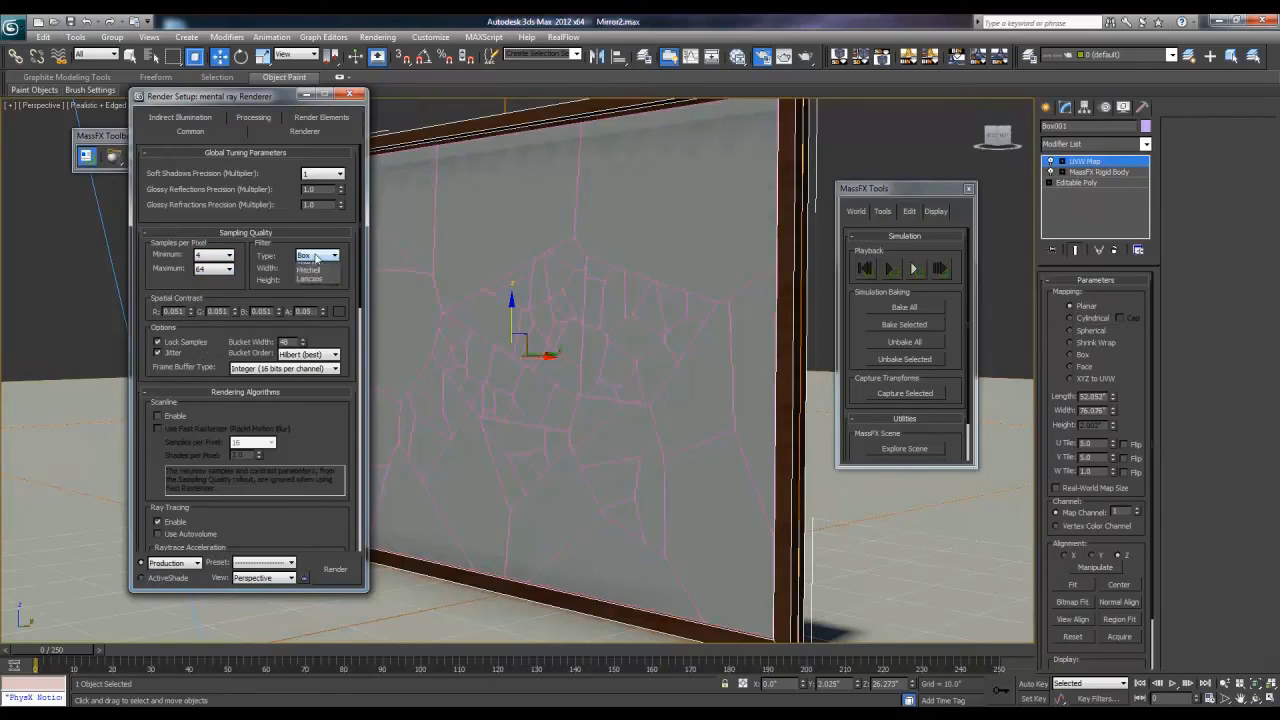
click(318, 294)
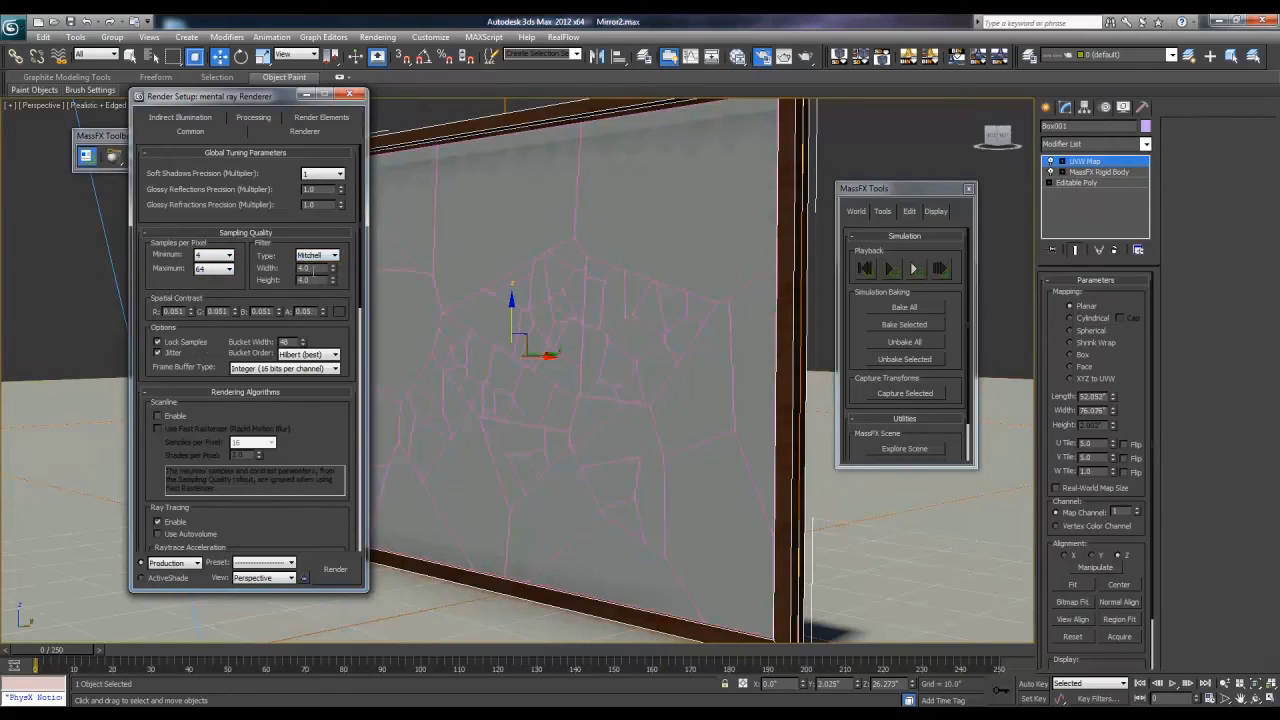
click(325, 175)
click(321, 222)
scroll(284, 200, down, 2)
scroll(282, 277, up, 2)
scroll(316, 440, down, 5)
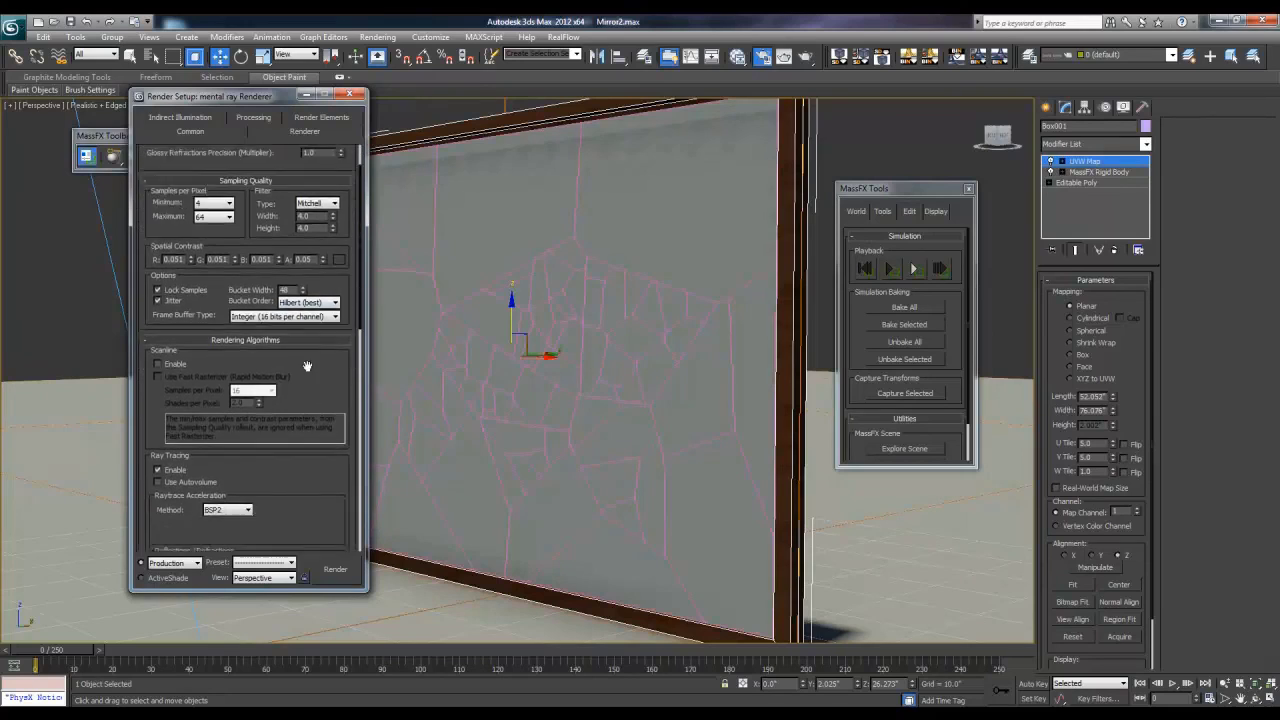
scroll(314, 438, up, 4)
Step: Review the Final Gather and Caustics/GI rollouts unchanged, then return to the Common settings
scroll(315, 438, up, 1)
click(195, 118)
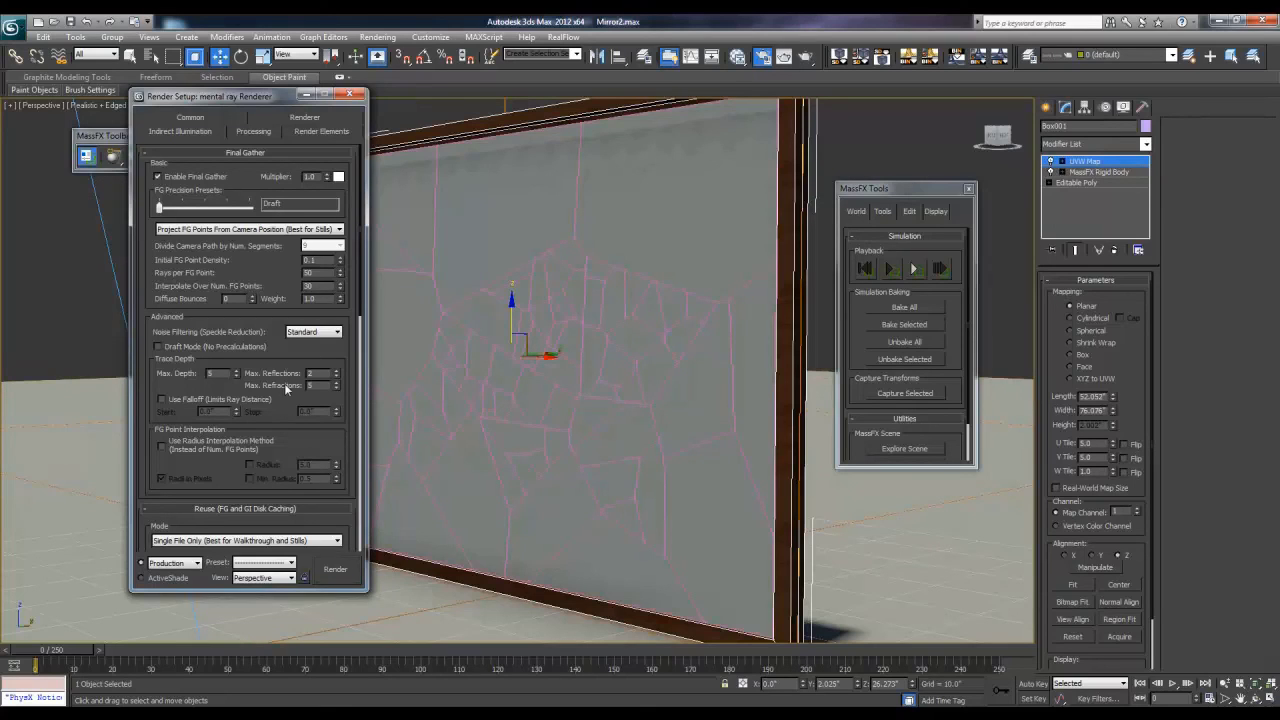
scroll(282, 424, down, 6)
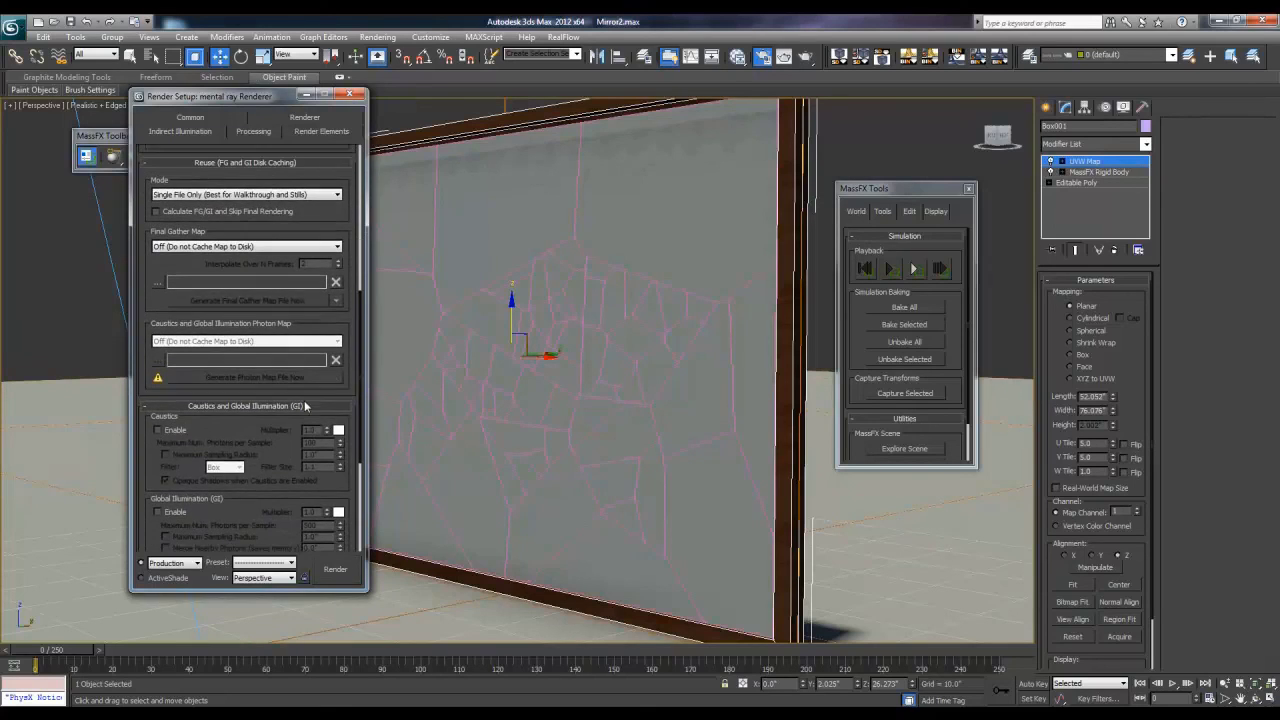
scroll(303, 398, down, 4)
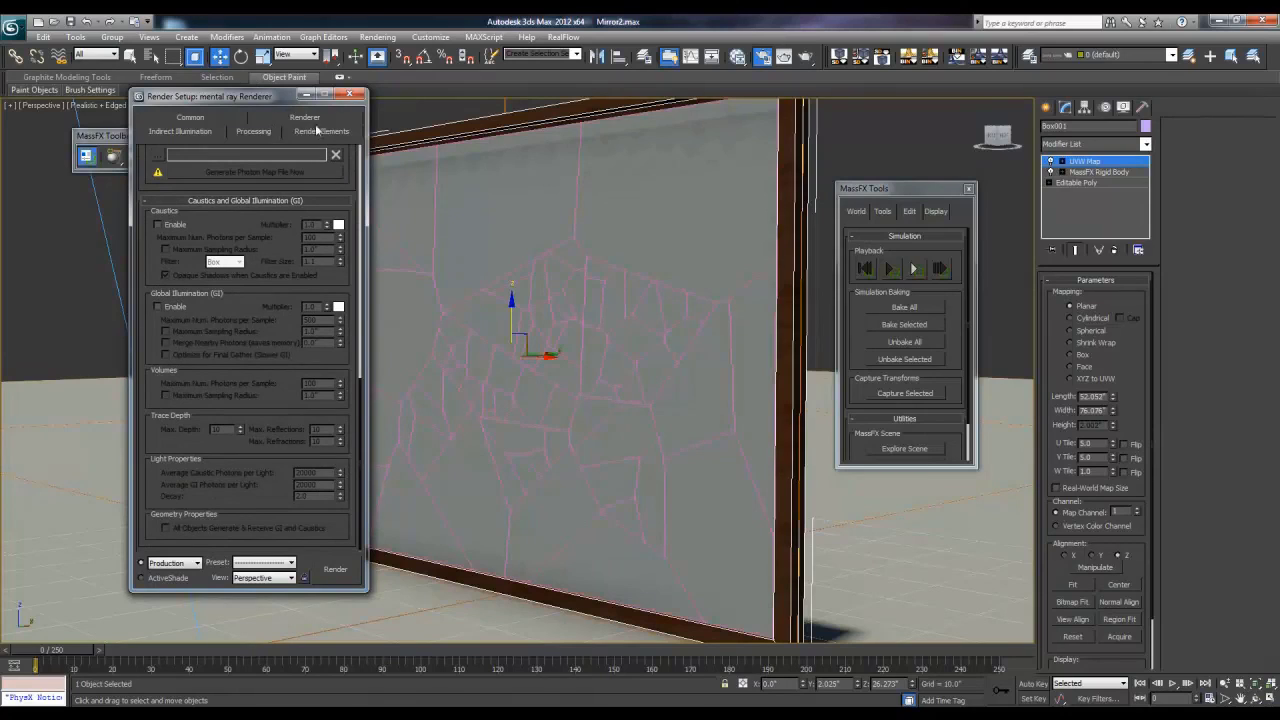
click(195, 119)
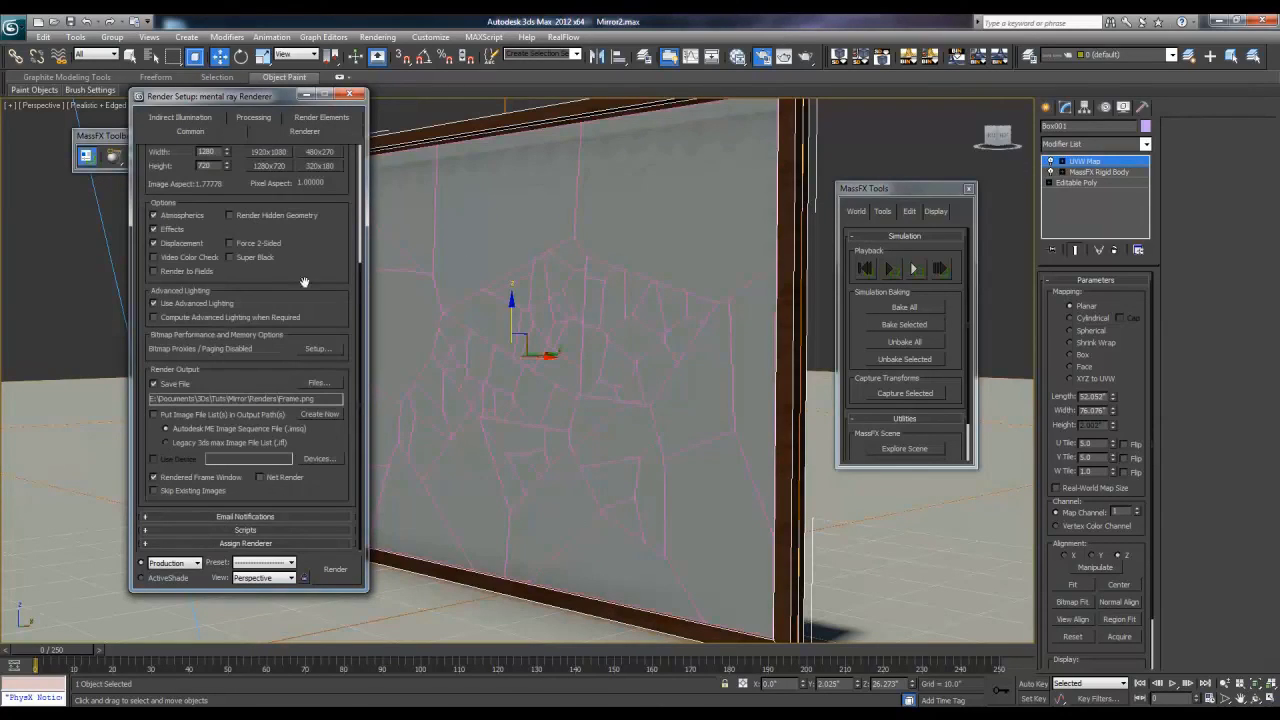
Step: Render frame 0 and confirm overwriting the existing Frame0000.png
click(338, 573)
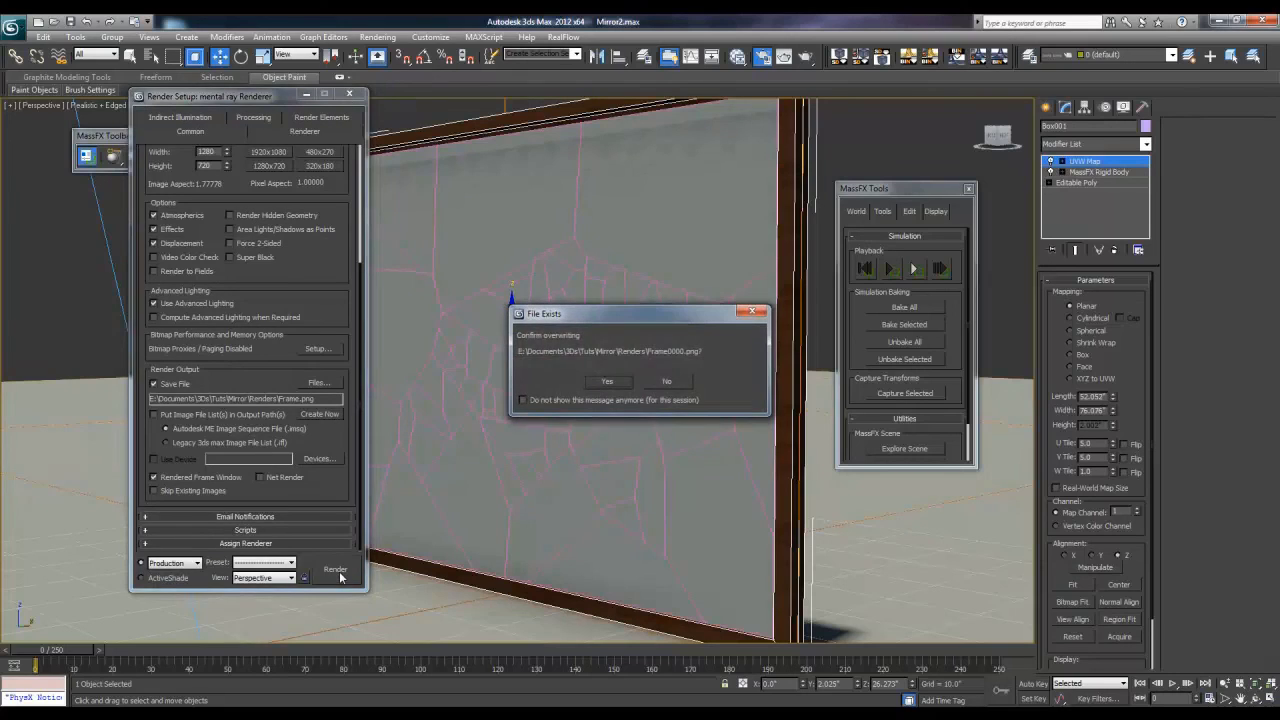
click(604, 382)
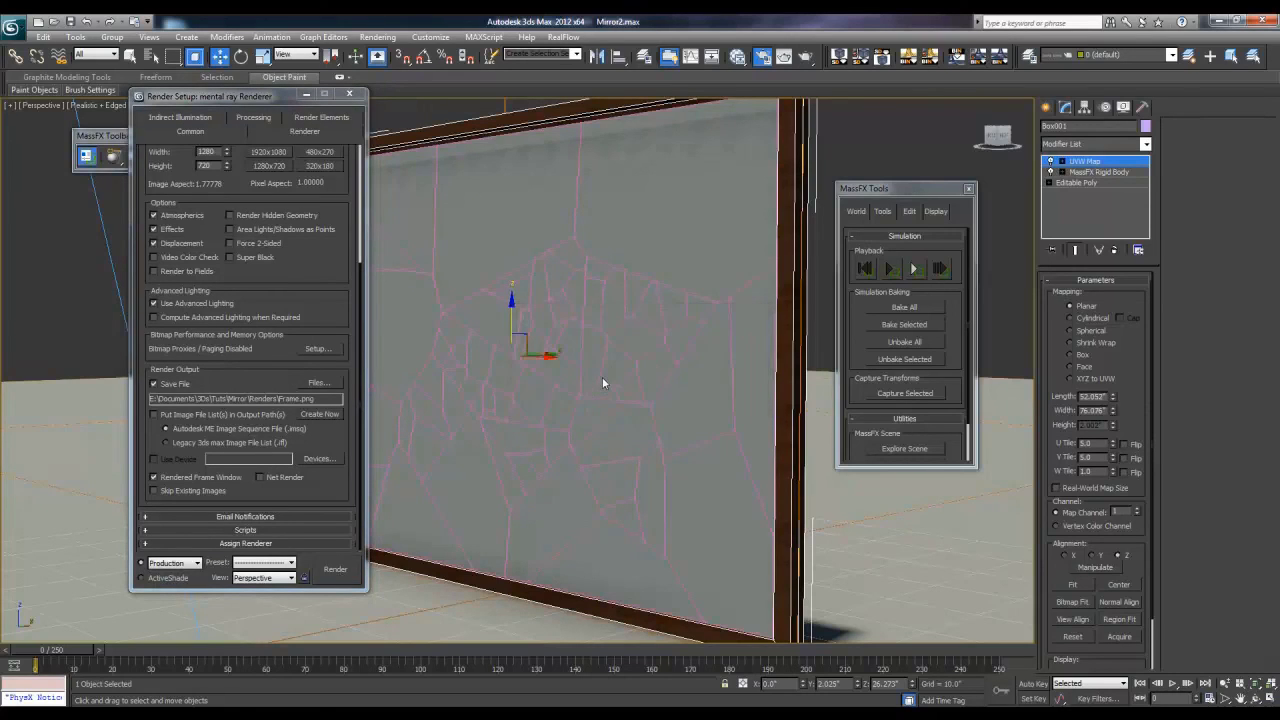